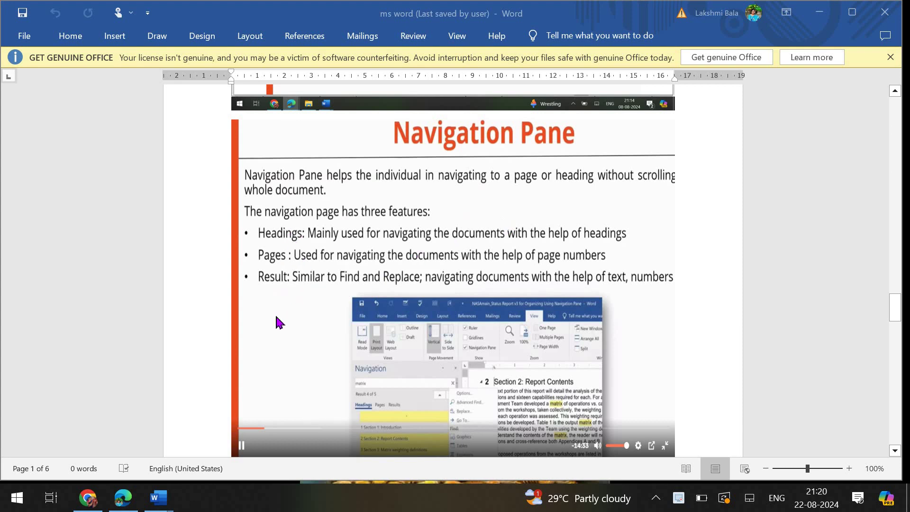
- Switch to the open Ph.D. thesis document and show its Navigation pane
mouse_move(136, 482)
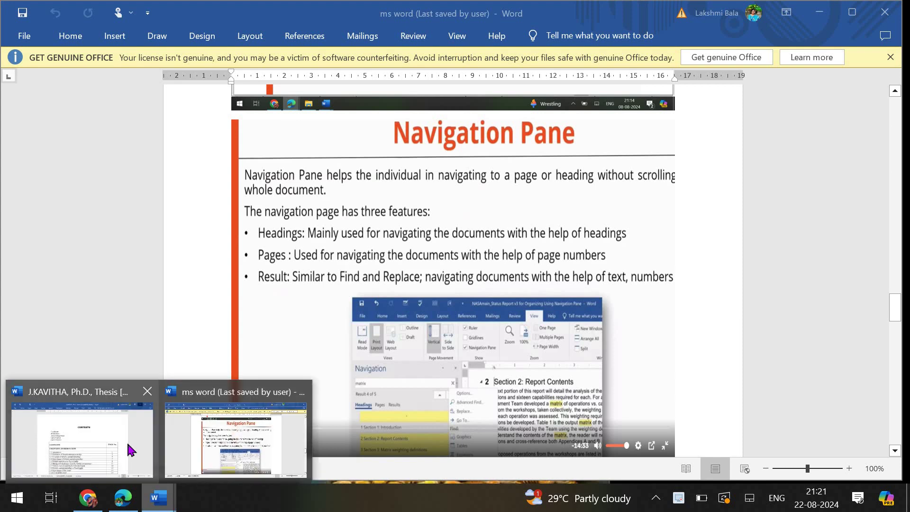
click(130, 448)
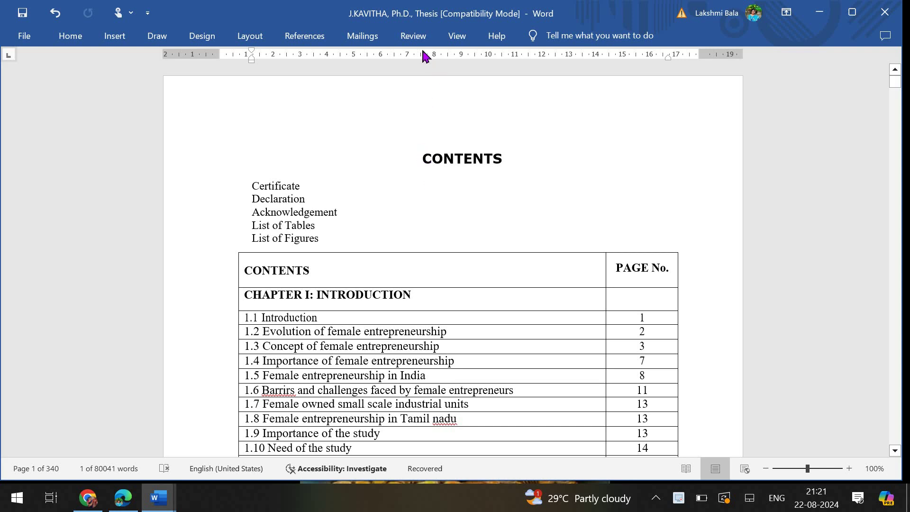
click(457, 36)
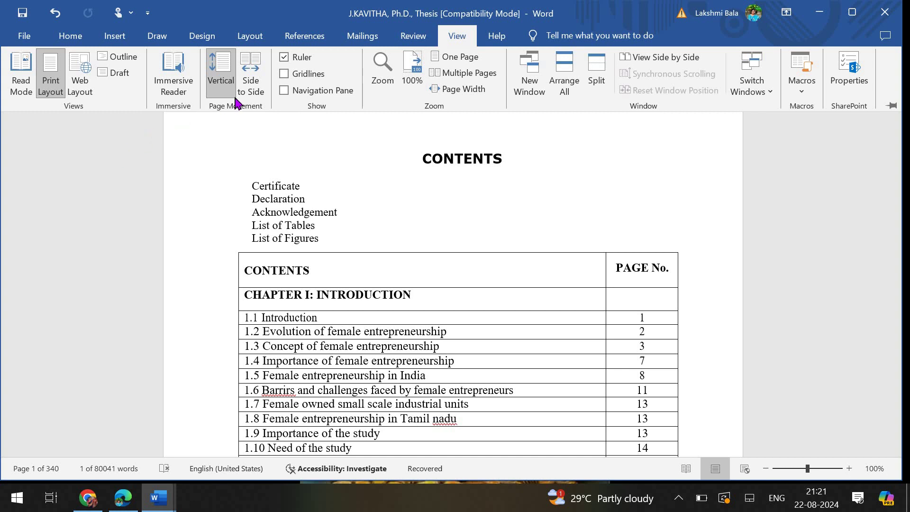
click(284, 90)
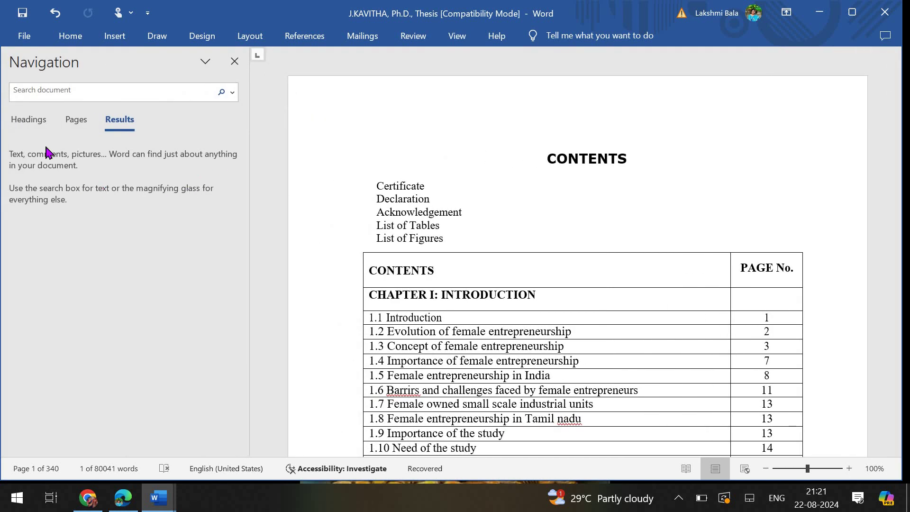
- Jump to the "2.9 RESEARCH GAP" section through the document's headings and look over the text around it
click(39, 125)
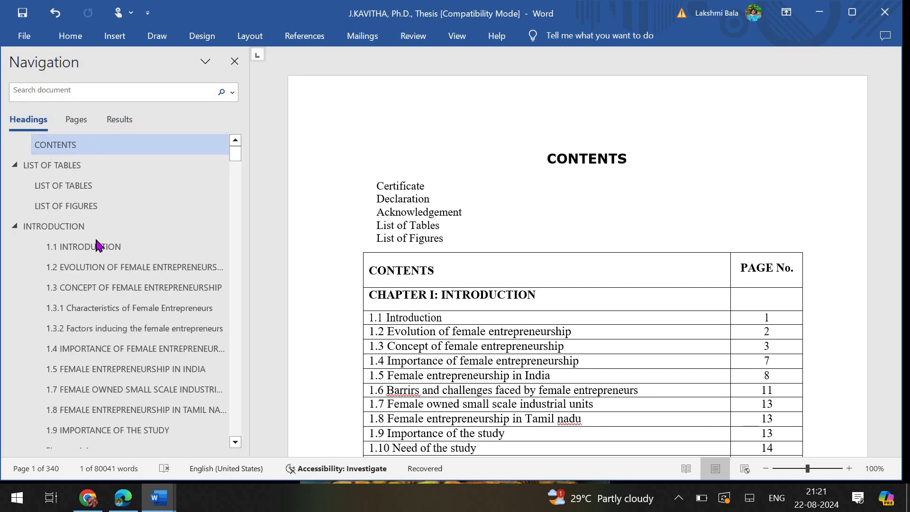
scroll(102, 313, down, 4)
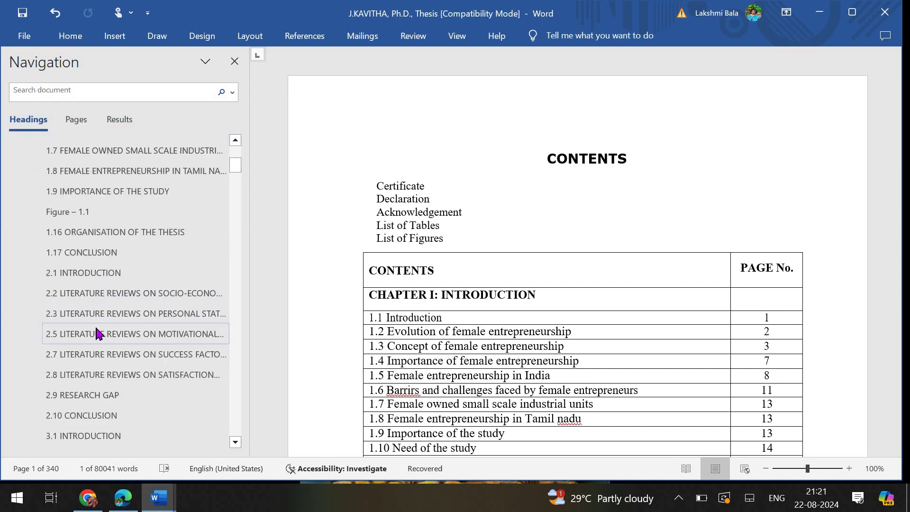
click(109, 401)
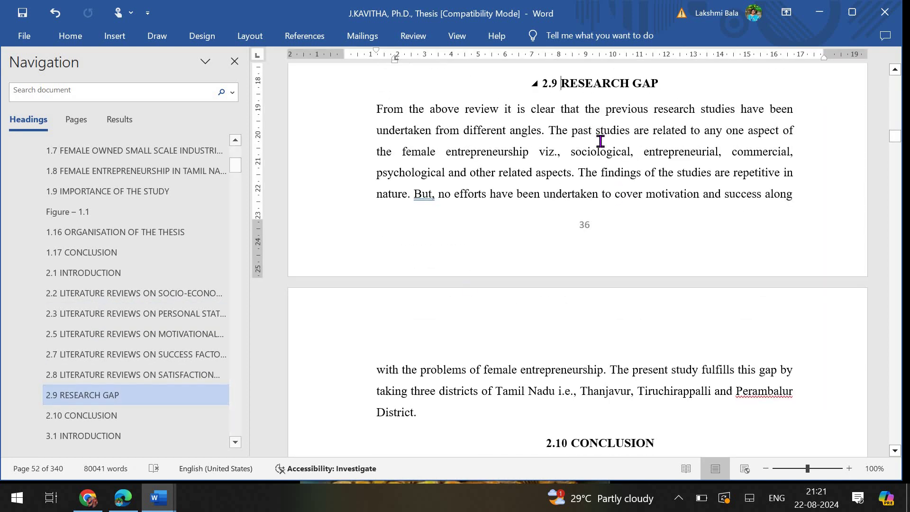
scroll(625, 217, down, 2)
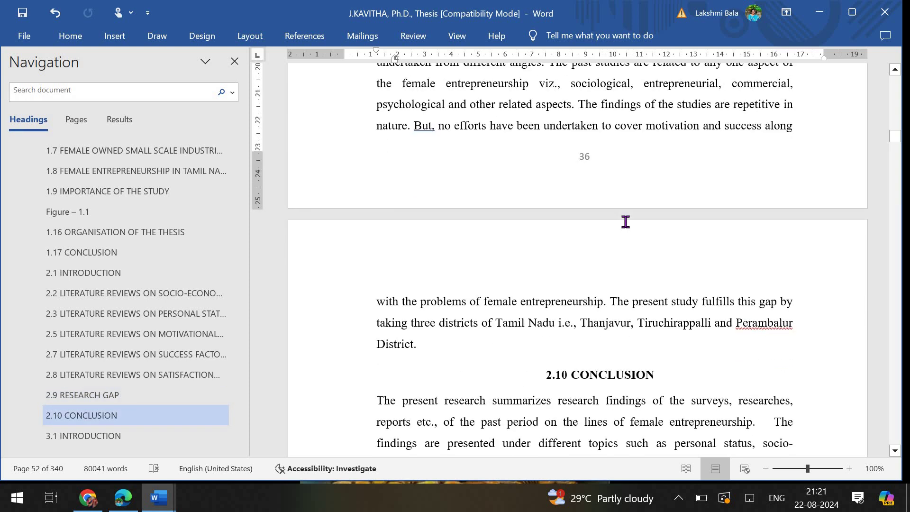
scroll(357, 311, down, 1)
scroll(474, 318, up, 4)
scroll(593, 235, up, 9)
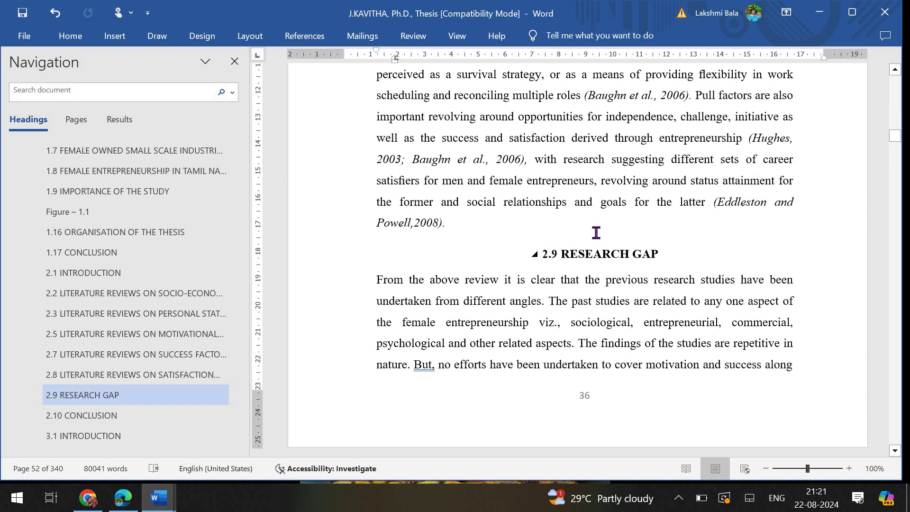
scroll(475, 240, up, 2)
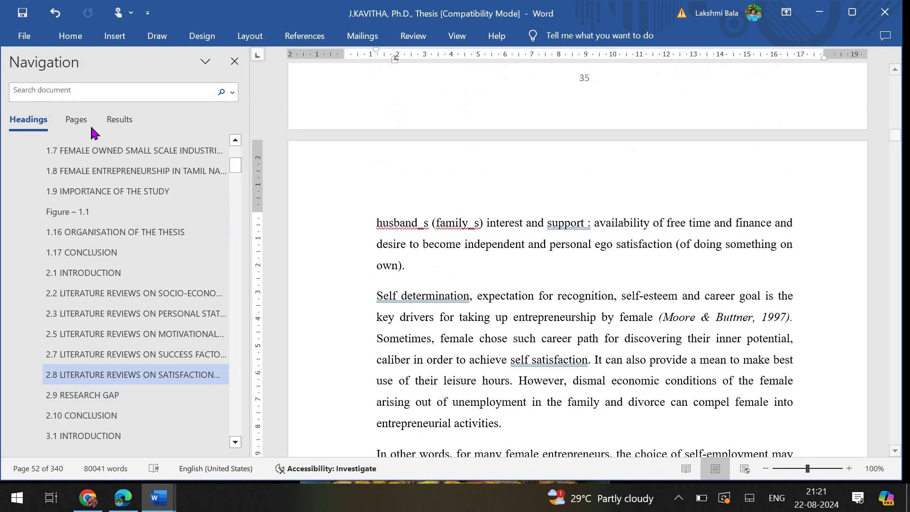
- View the thesis's page thumbnails, switch the navigation to search results, and return to the contents page
click(82, 124)
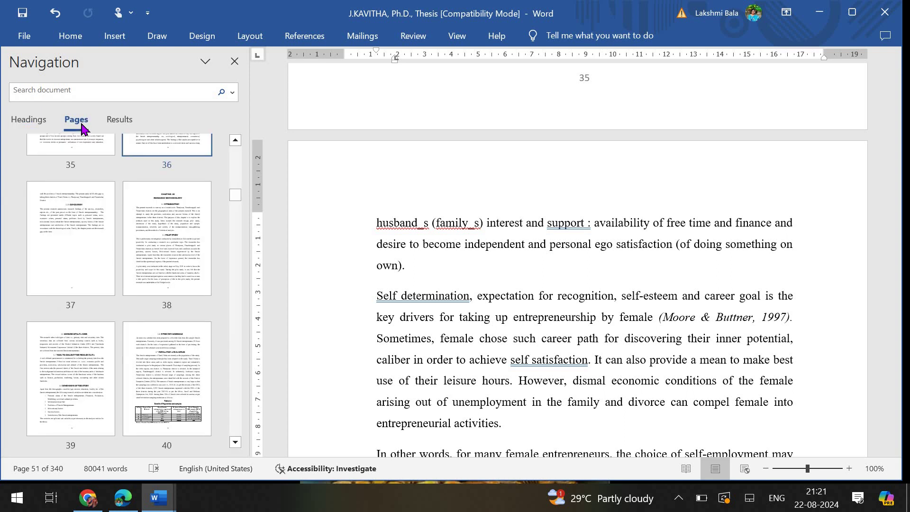
scroll(366, 260, up, 5)
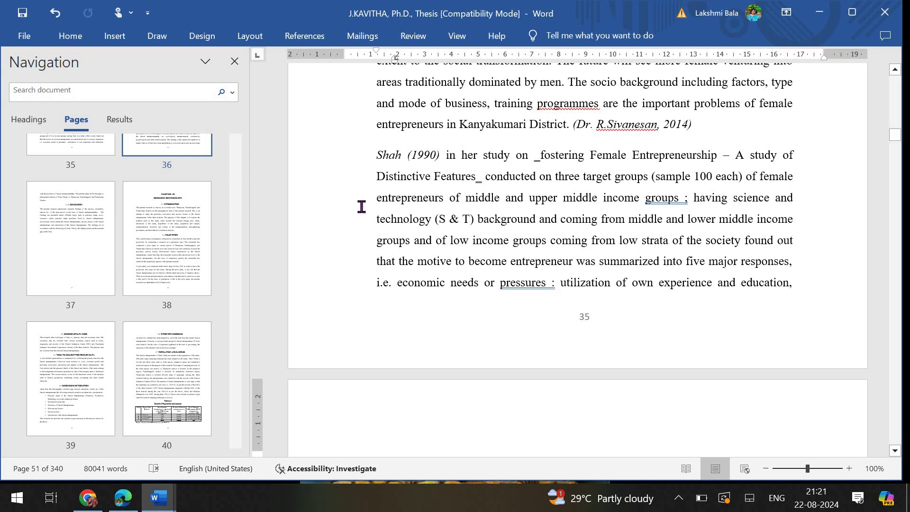
click(130, 122)
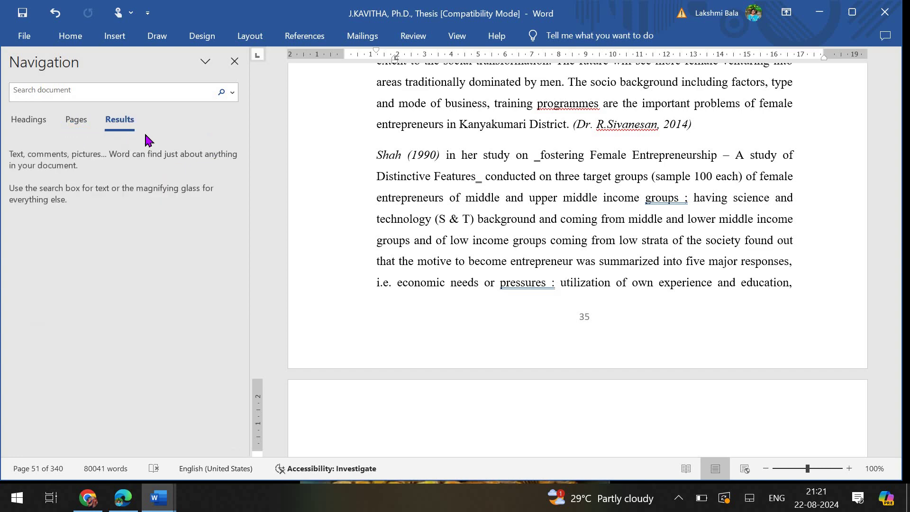
scroll(503, 197, up, 10)
scroll(526, 196, up, 15)
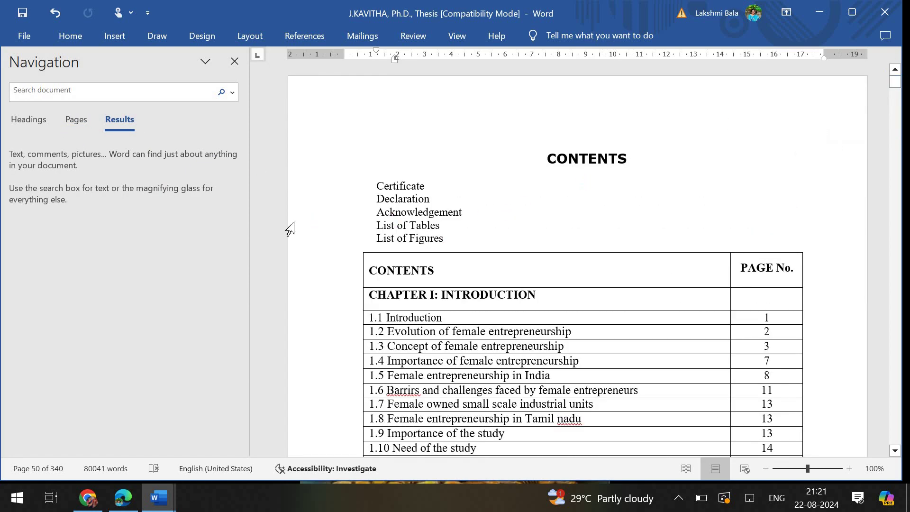
- Search the thesis for "female", look through the highlighted matches, and close the Navigation pane
click(154, 92)
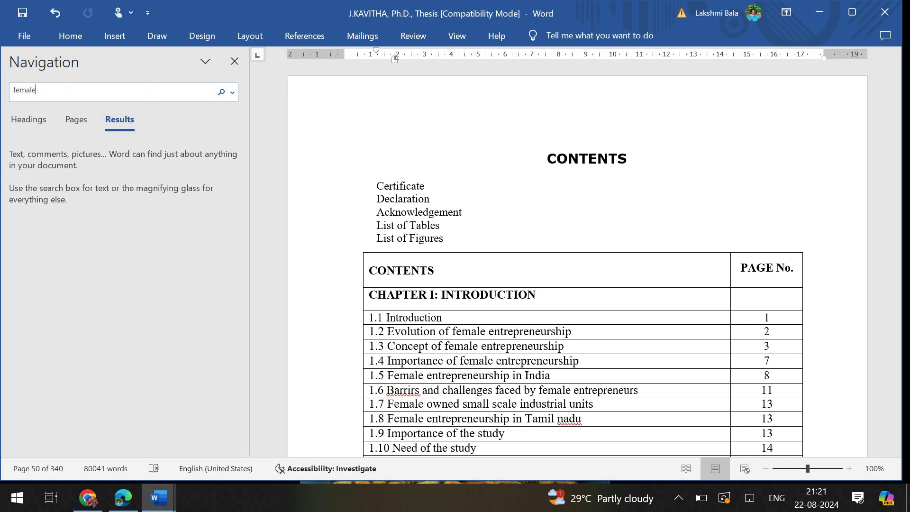
click(222, 118)
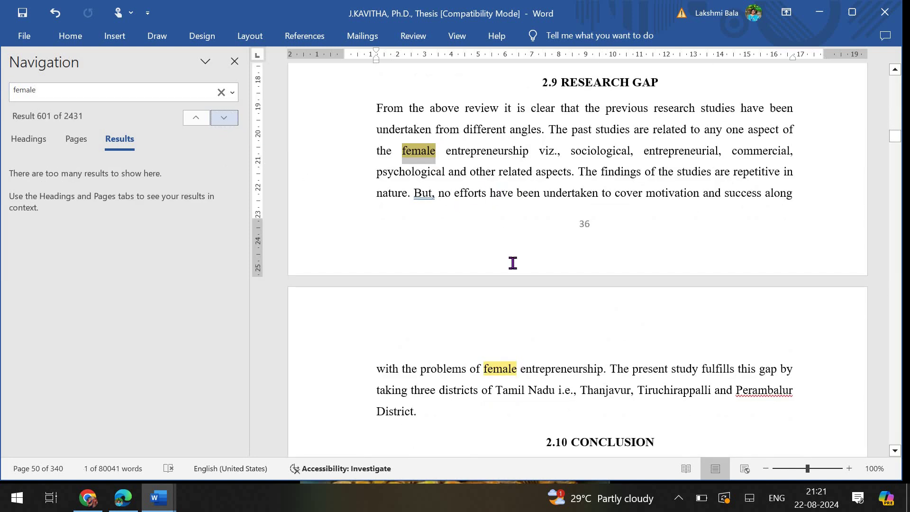
scroll(512, 261, down, 3)
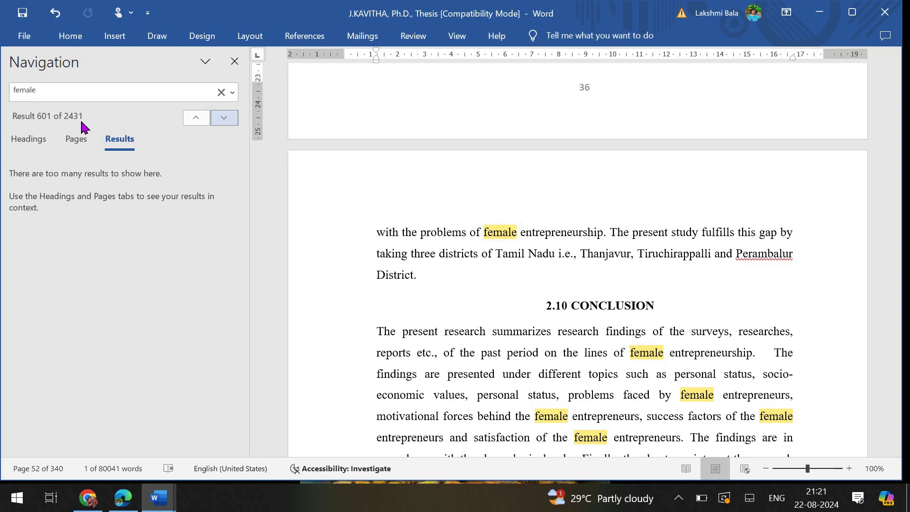
scroll(638, 290, up, 10)
scroll(636, 290, up, 20)
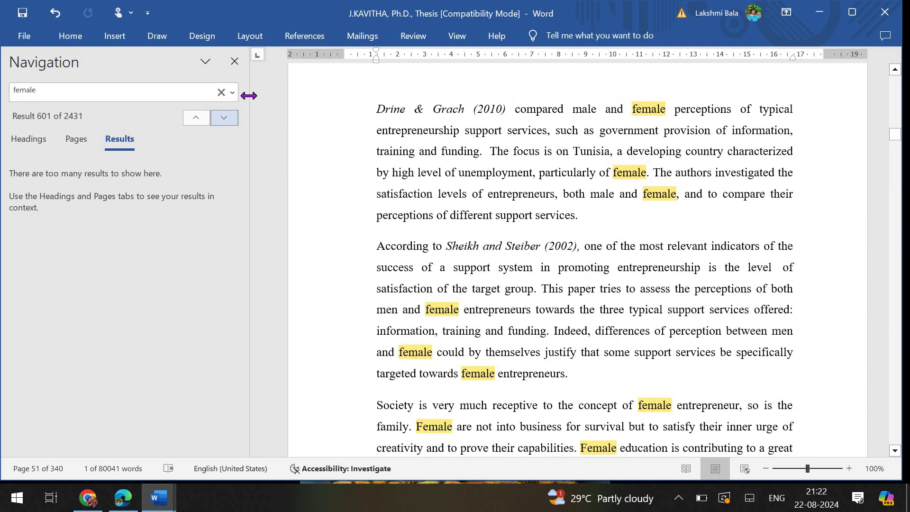
click(235, 62)
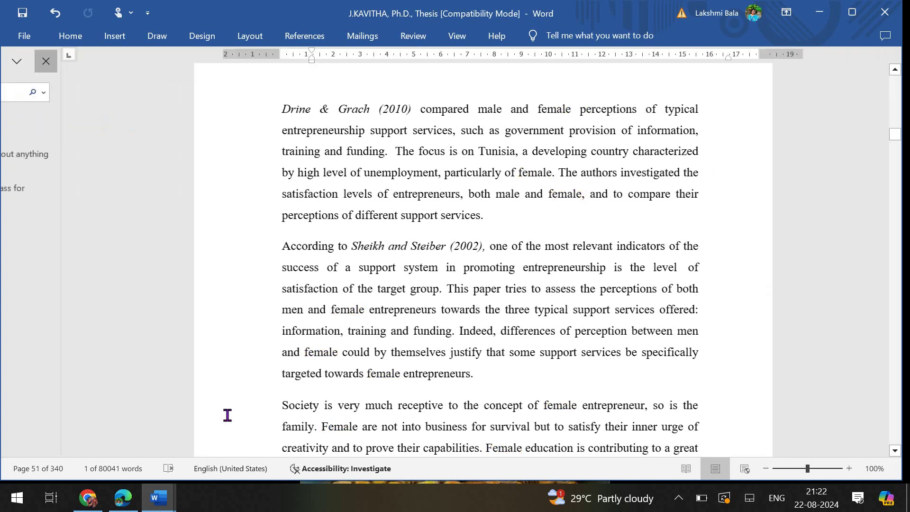
- Switch to the "ms word" notes document and view its Go To Command section
mouse_move(158, 497)
click(211, 466)
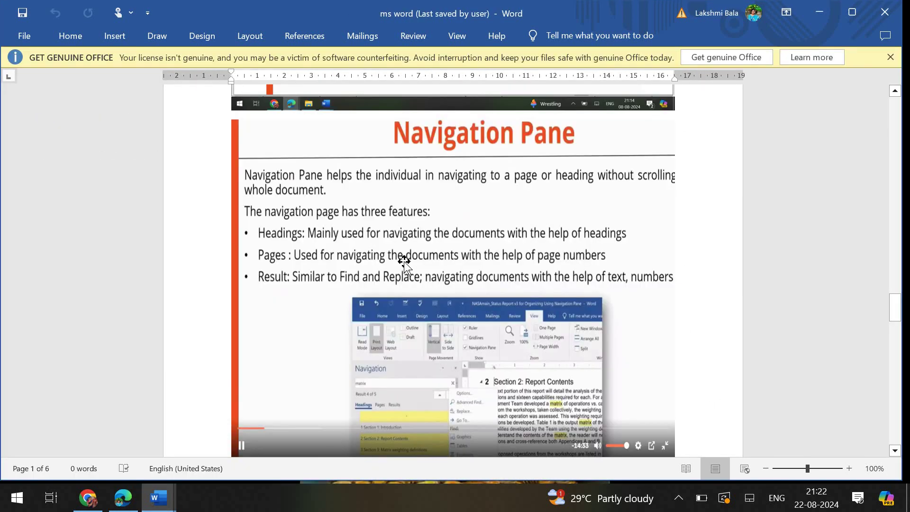
scroll(405, 266, down, 7)
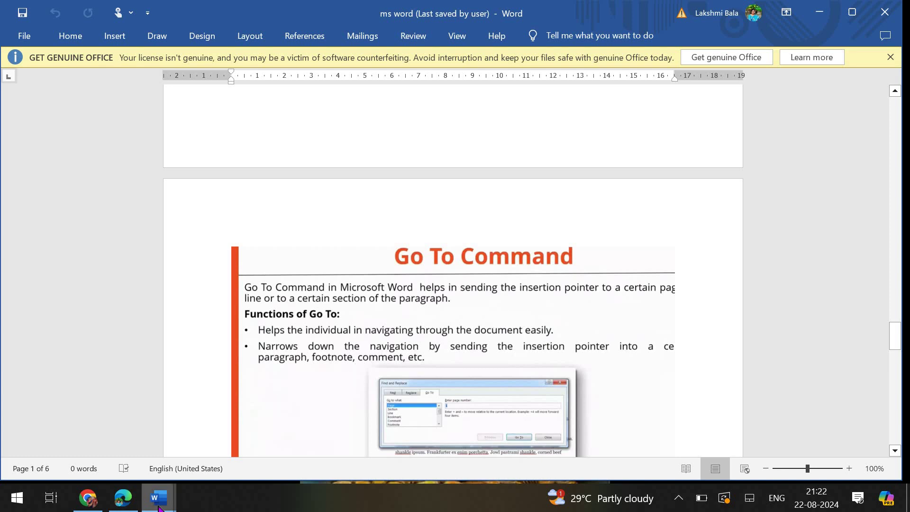
- Switch back to the thesis, return to its contents page, and show the Navigation pane again
mouse_move(159, 508)
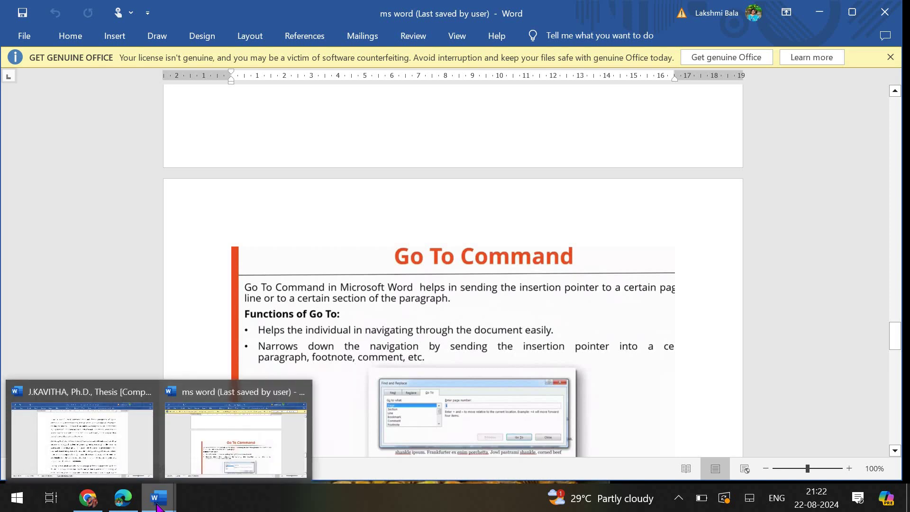
click(122, 467)
drag(895, 134, 885, 61)
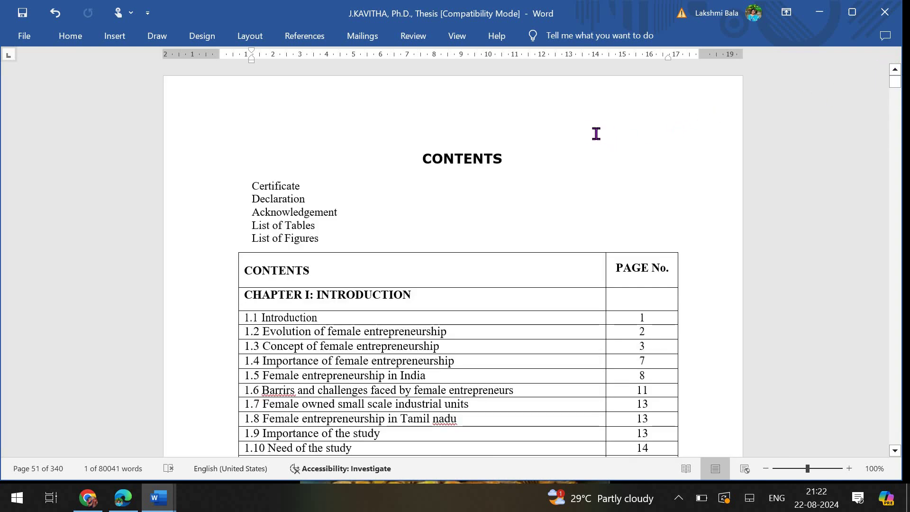
click(457, 35)
click(294, 91)
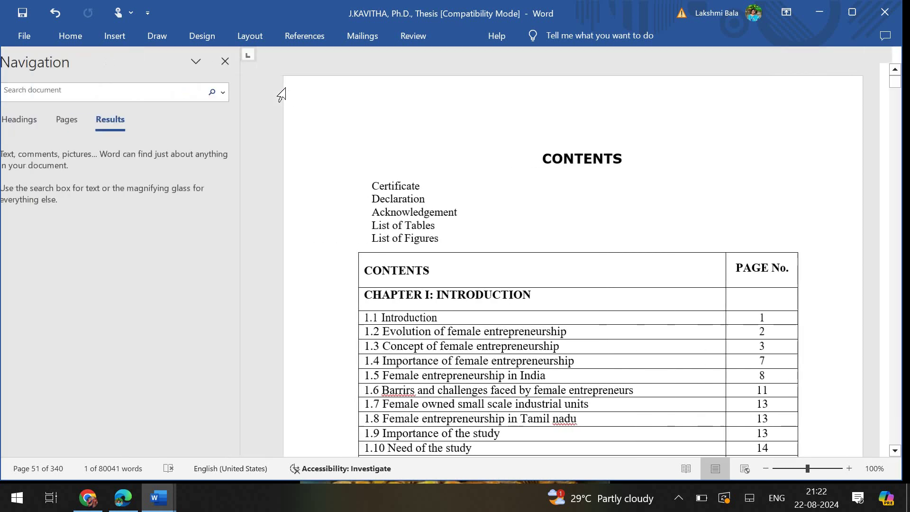
- Use Go To to jump to page 54 of the thesis, close the dialog, and check the page's number
click(232, 94)
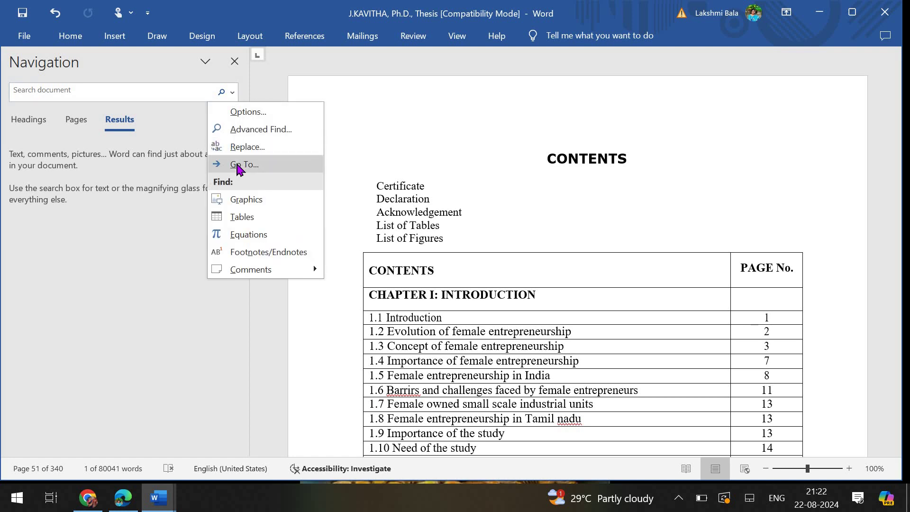
click(239, 164)
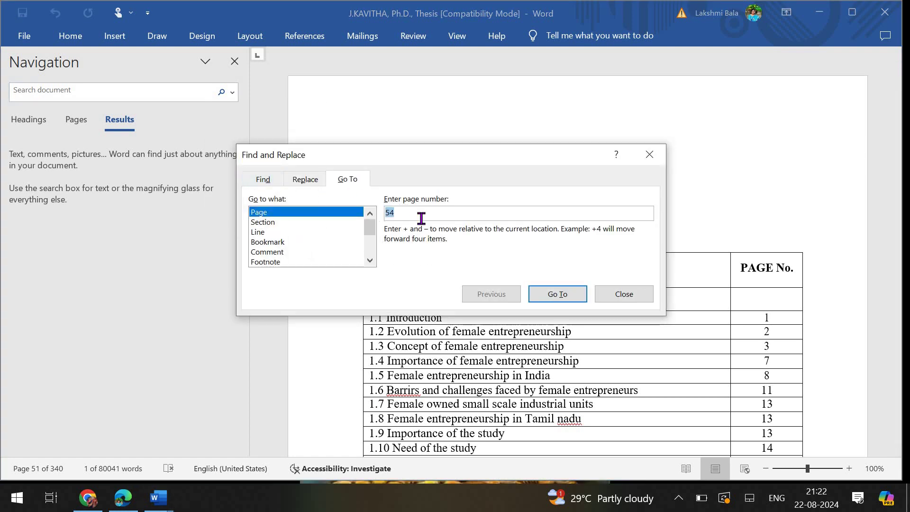
click(406, 212)
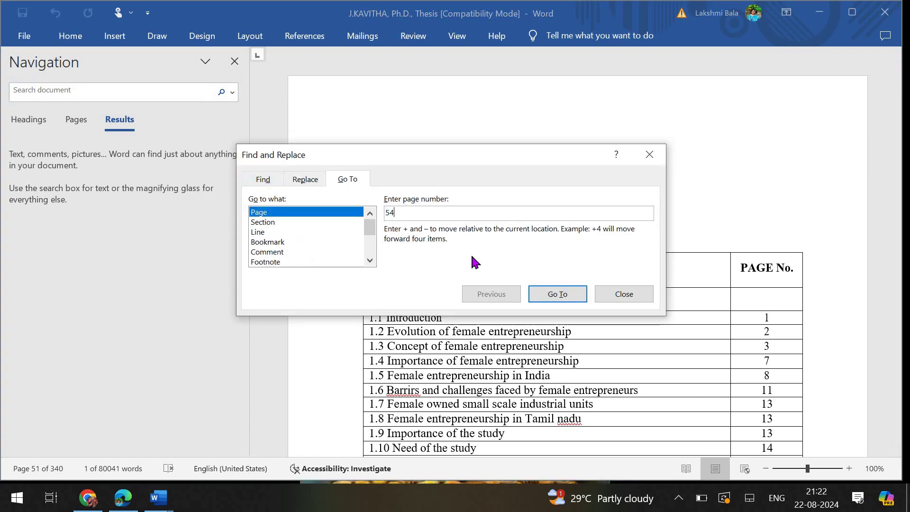
click(549, 295)
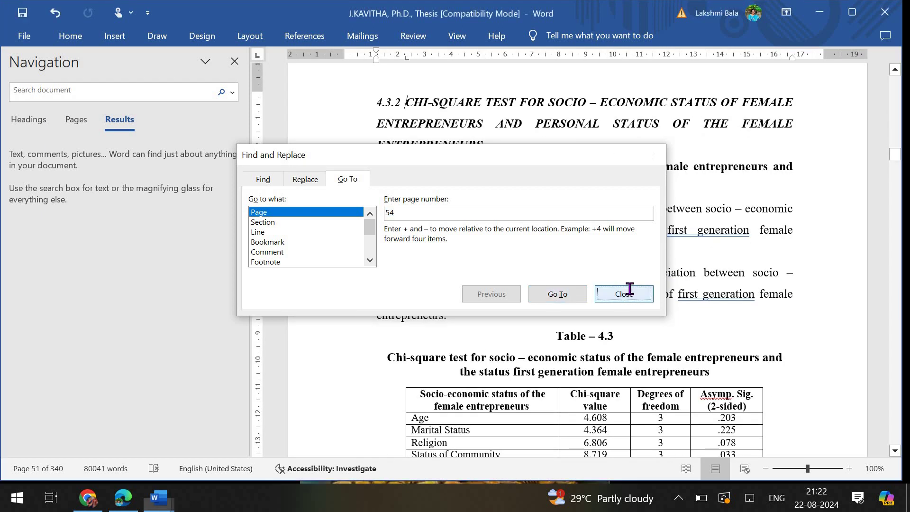
click(624, 294)
scroll(621, 289, down, 8)
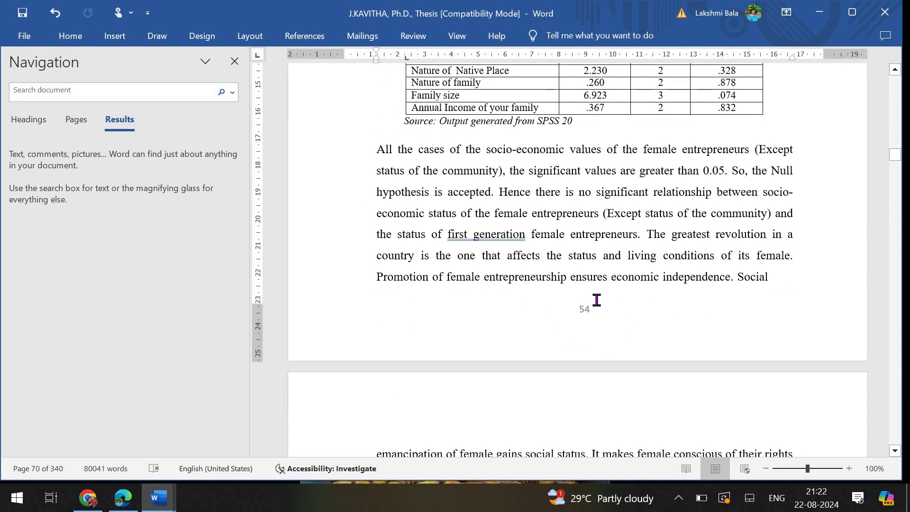
scroll(426, 248, up, 8)
scroll(426, 248, up, 3)
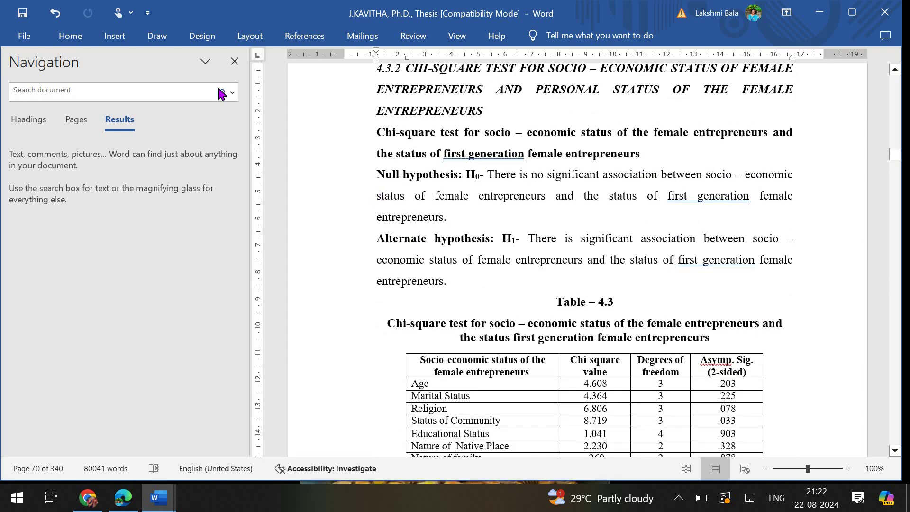
- Replace every occurrence of "female" with "women" throughout the thesis, close the dialog, and check the updated text around page 54
click(452, 41)
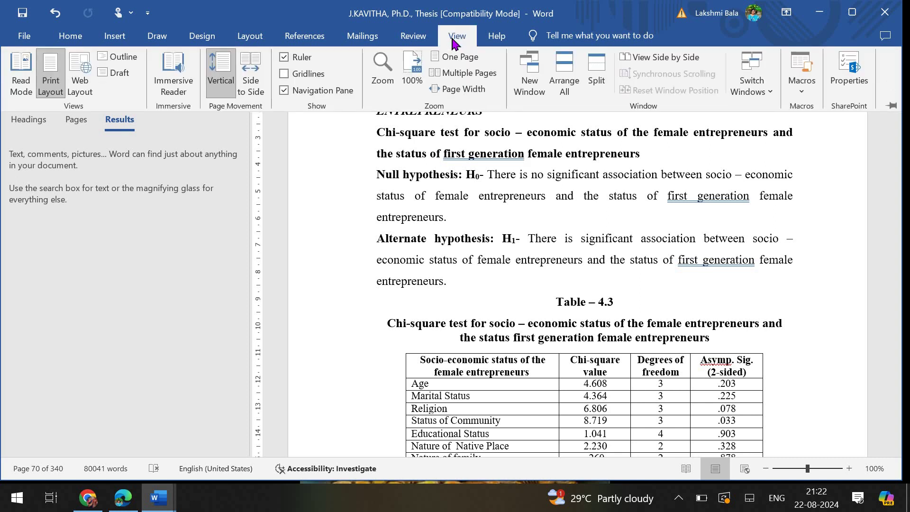
click(143, 229)
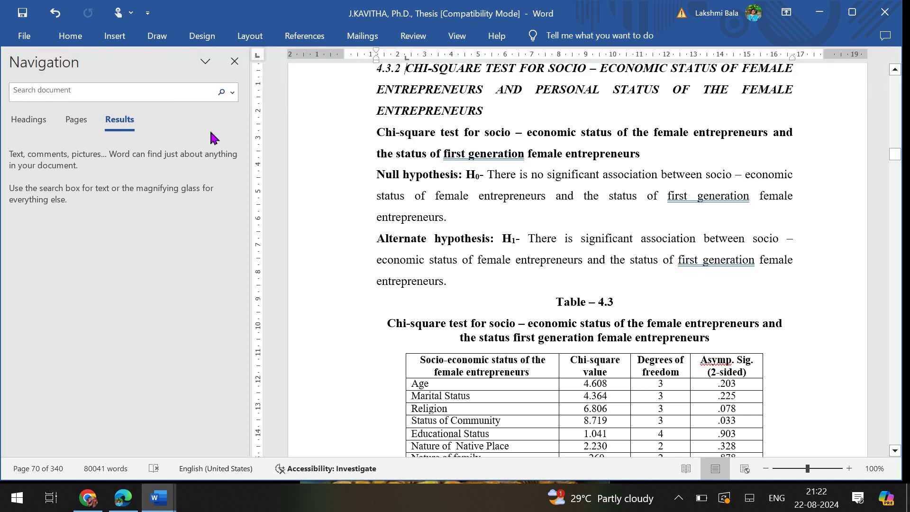
click(233, 95)
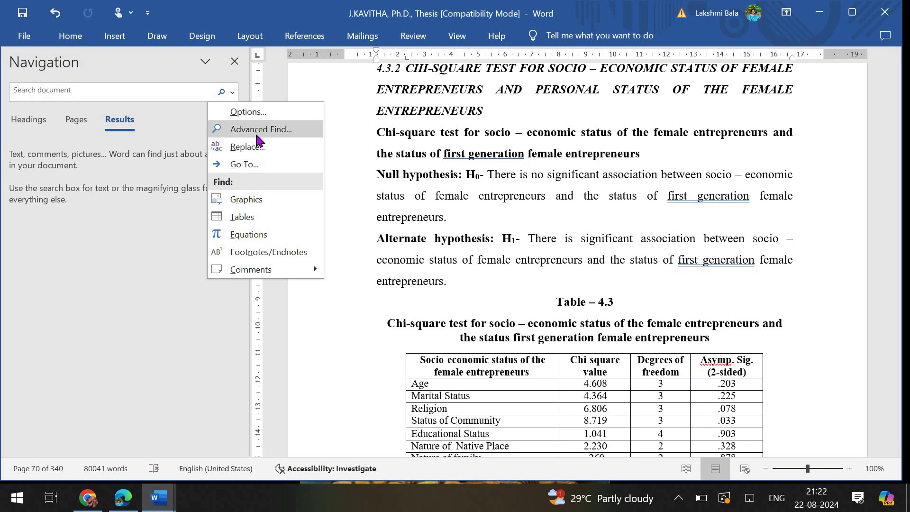
click(252, 153)
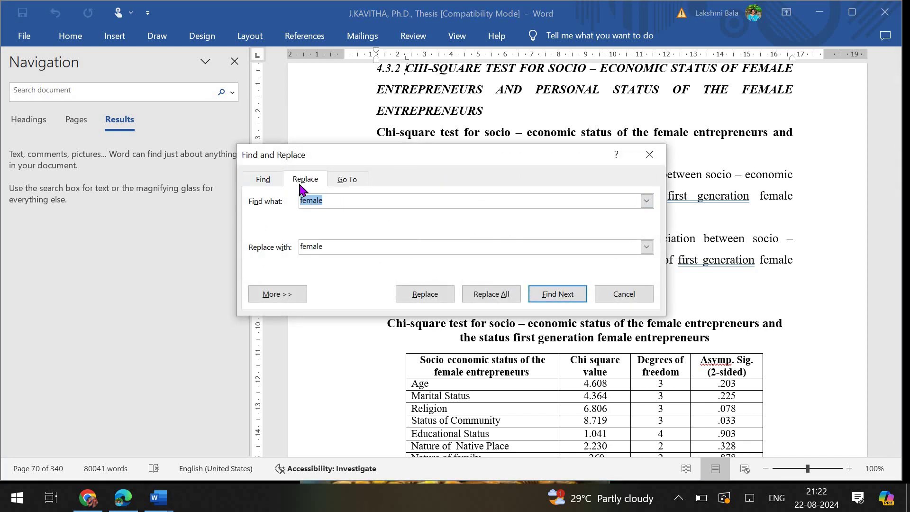
click(262, 179)
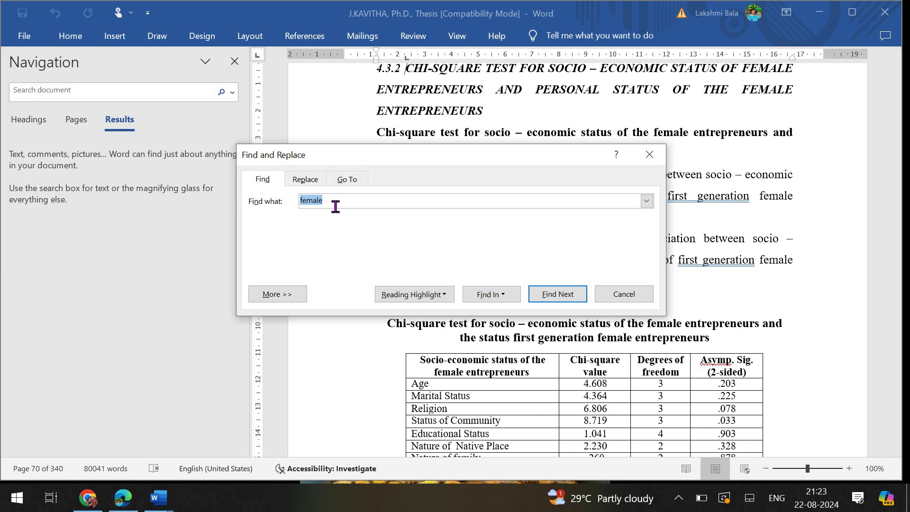
click(304, 180)
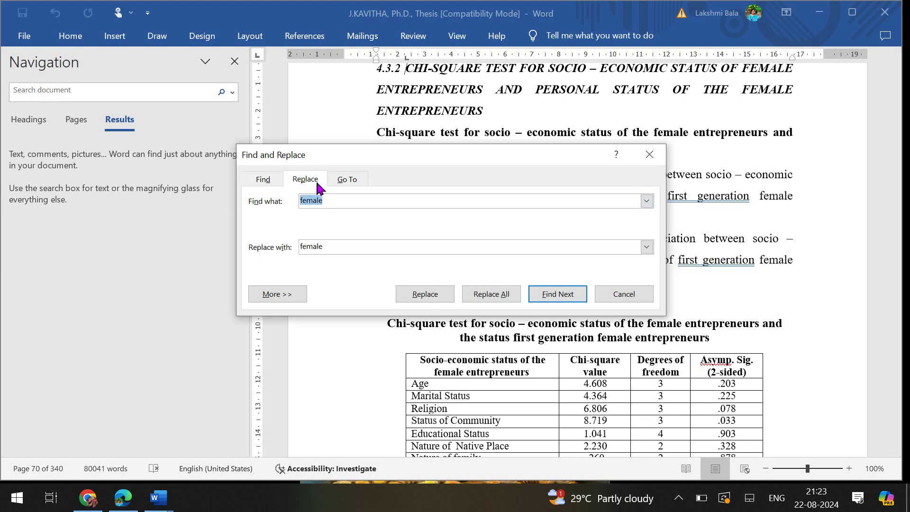
click(333, 204)
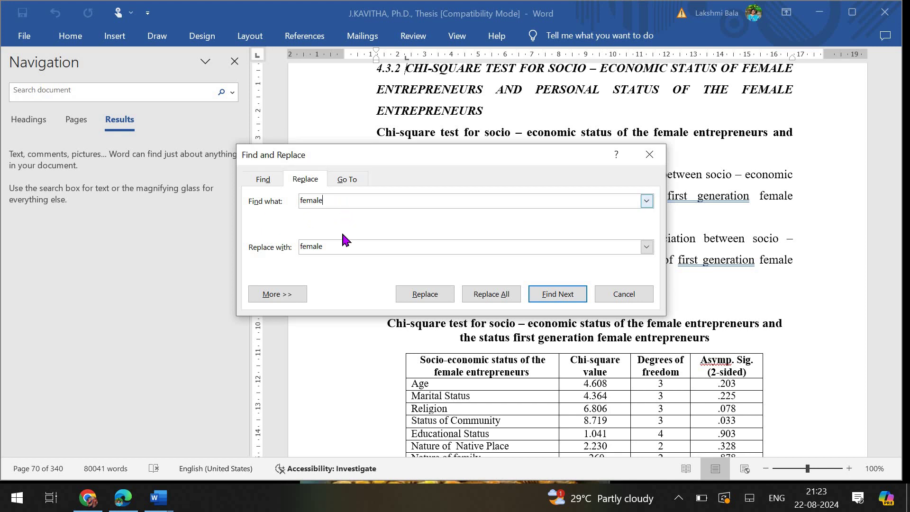
click(357, 243)
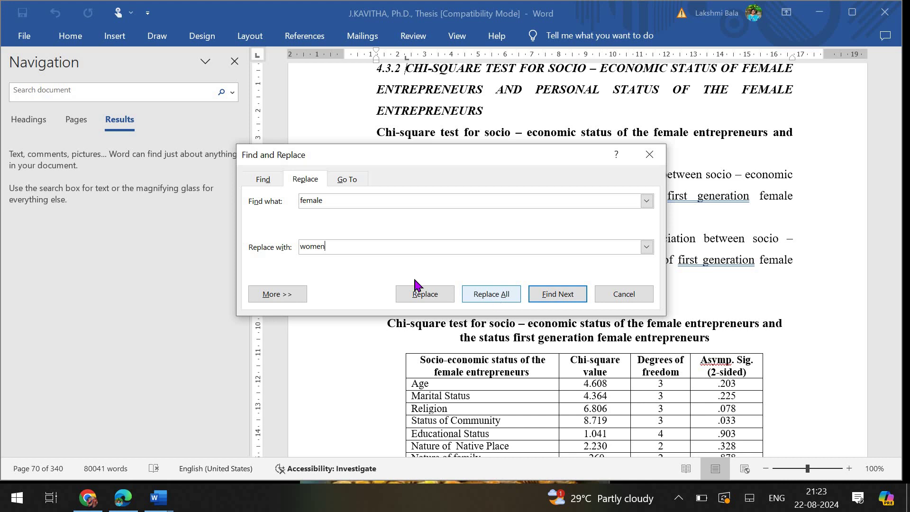
click(335, 201)
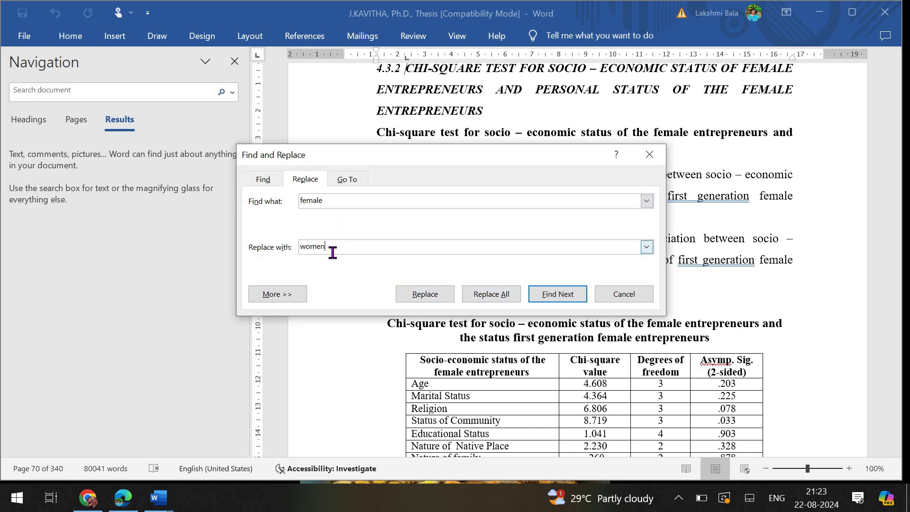
click(506, 295)
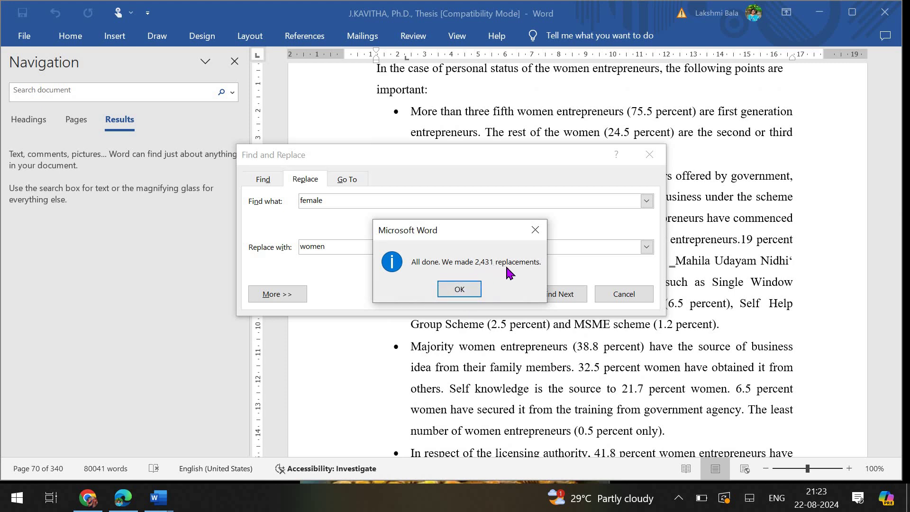
click(469, 290)
click(610, 300)
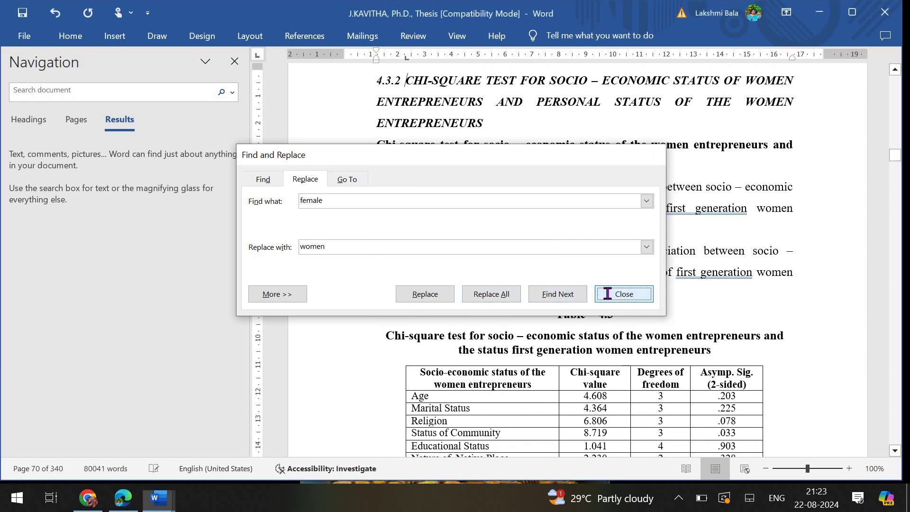
scroll(742, 208, up, 1)
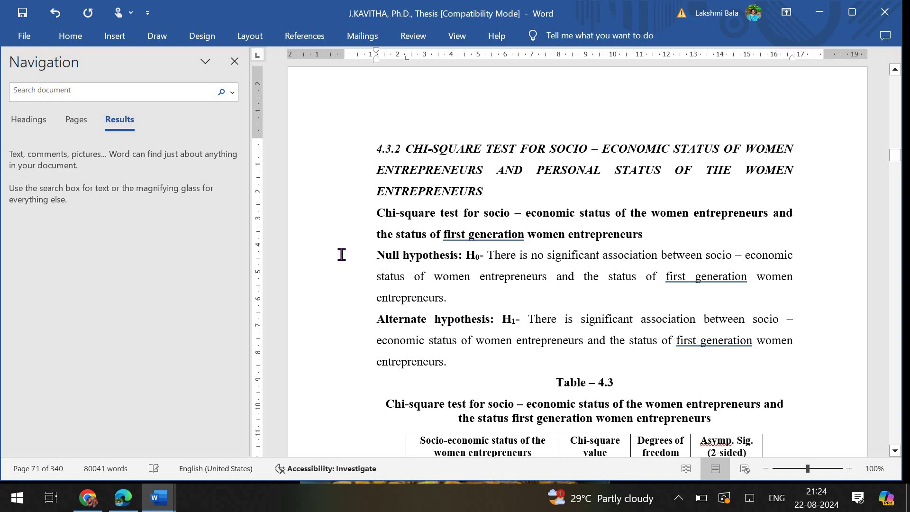
scroll(356, 260, up, 2)
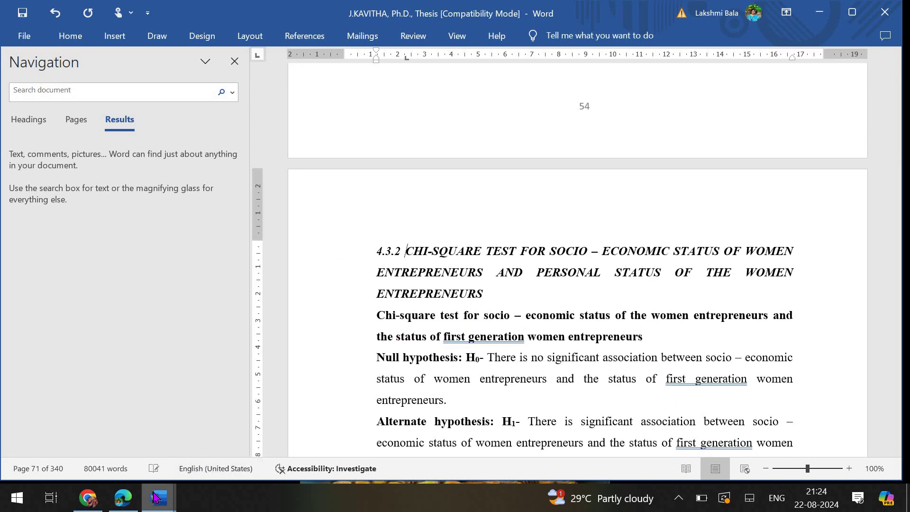
- Switch to the "ms word" notes document and view its Spelling & Grammar section
mouse_move(159, 498)
click(240, 448)
scroll(442, 305, down, 8)
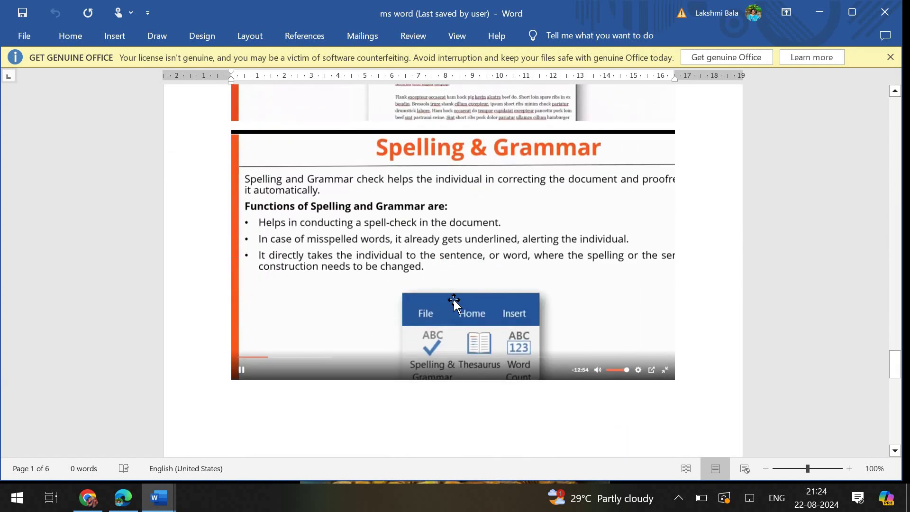
scroll(453, 300, down, 4)
scroll(454, 300, up, 4)
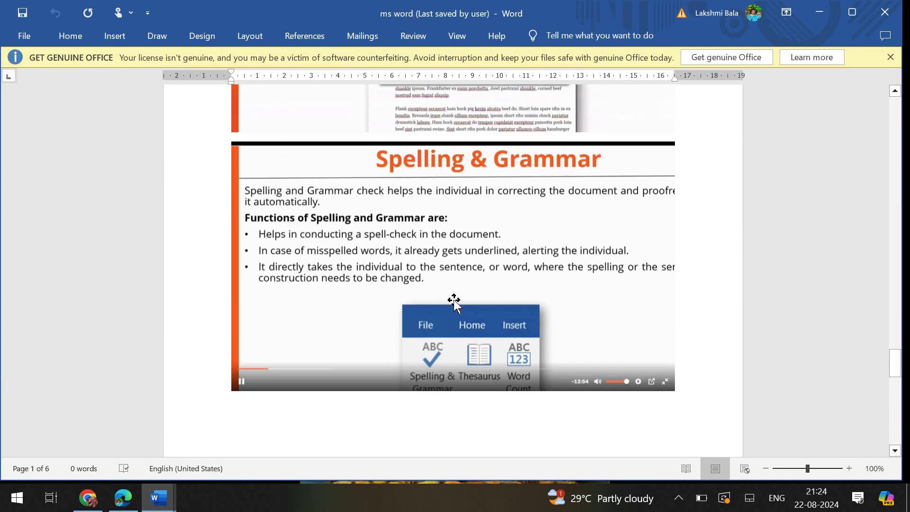
scroll(453, 300, up, 1)
- Switch back to the thesis document and close the Navigation pane
mouse_move(159, 497)
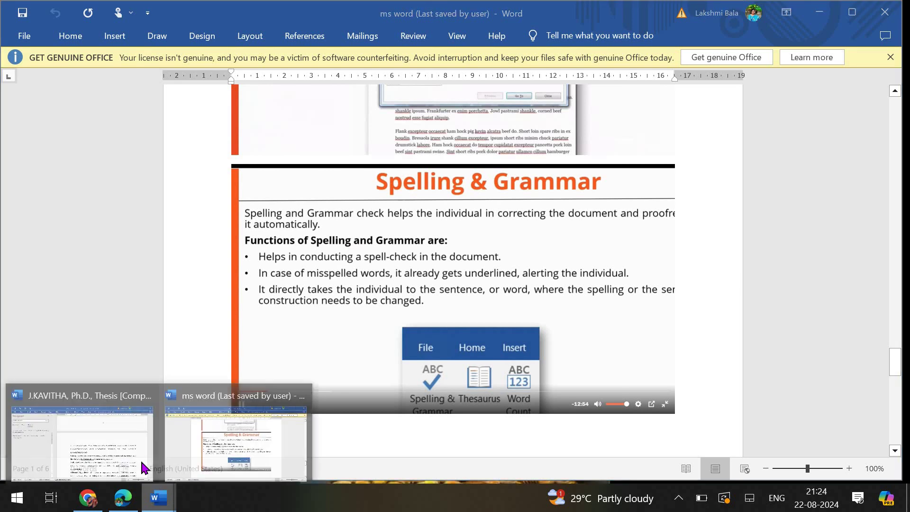
click(138, 463)
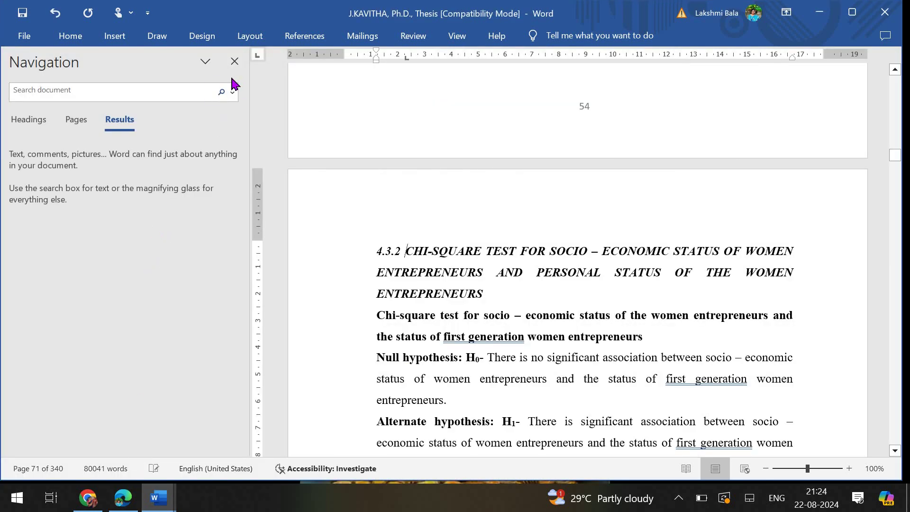
click(235, 61)
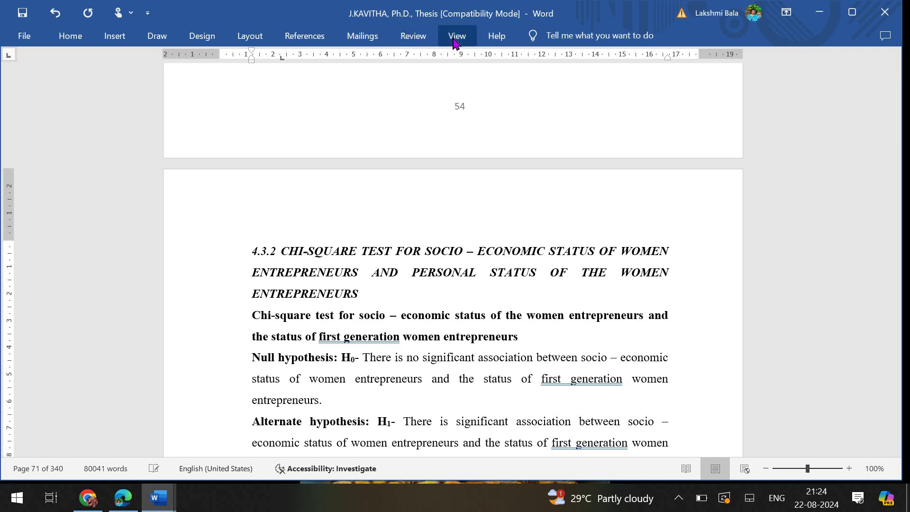
- On the contents page, correct the misspelled words to "Barriers" in entry 1.6 and "problem" in entry 1.11 using the spelling suggestions
click(413, 38)
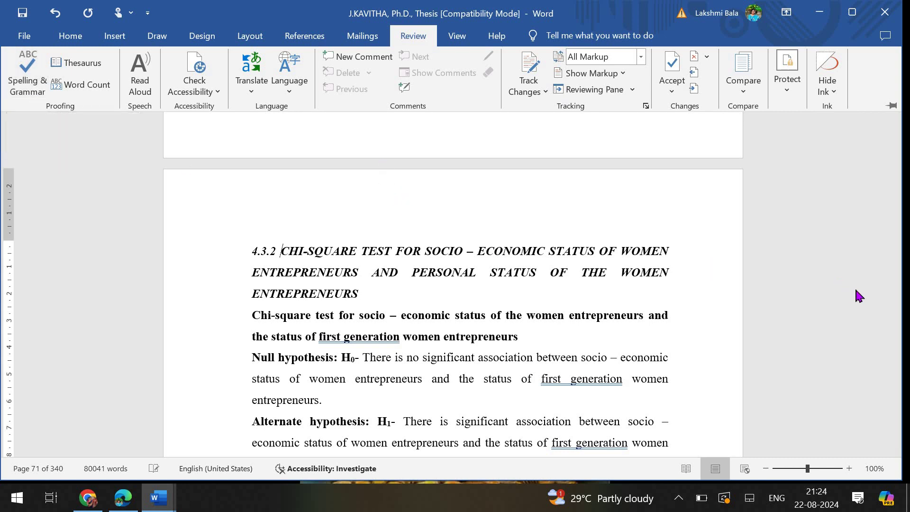
scroll(881, 303, up, 5)
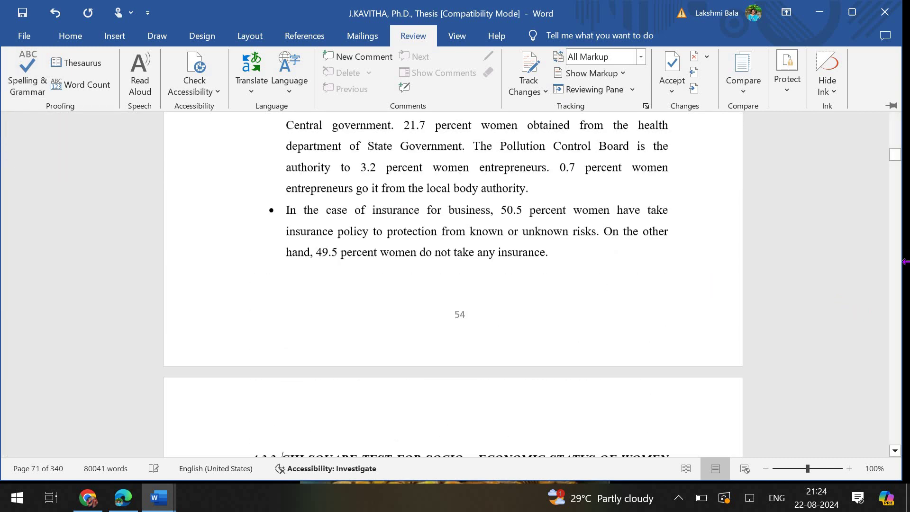
scroll(906, 261, up, 5)
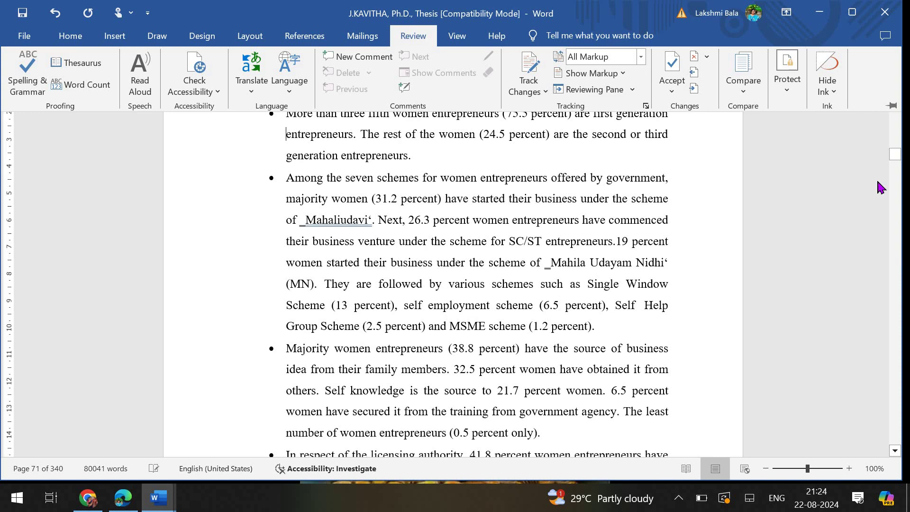
drag(897, 159, 894, 81)
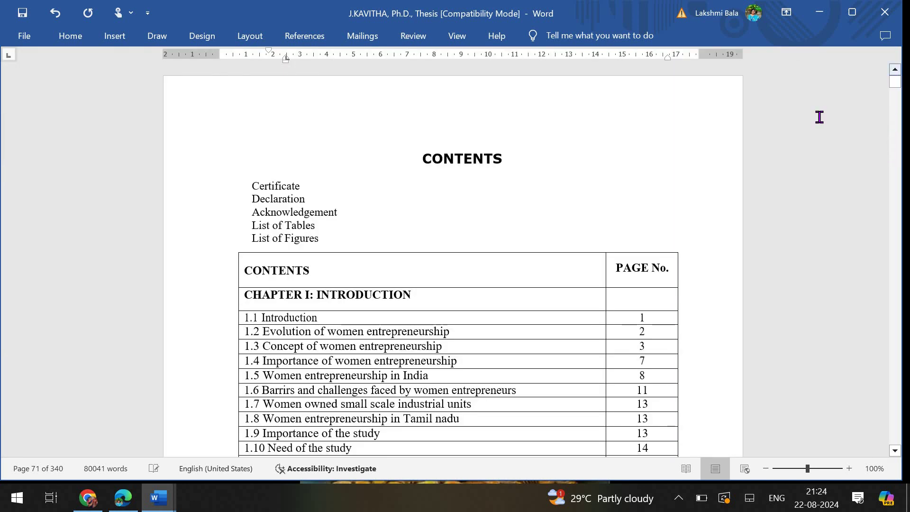
scroll(397, 301, down, 4)
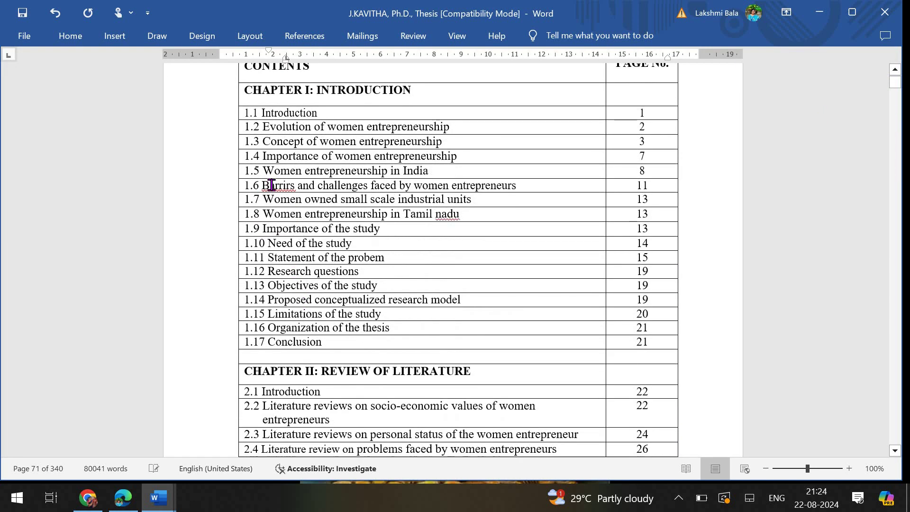
click(272, 185)
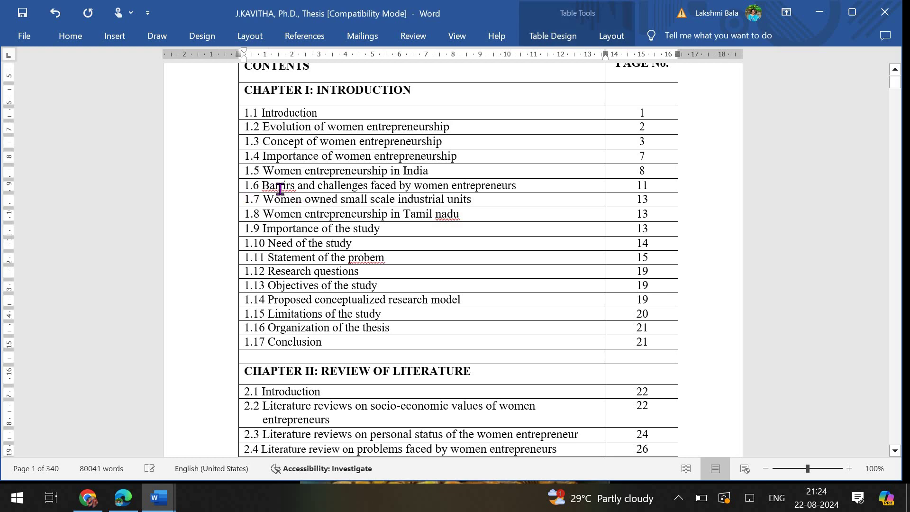
right_click(280, 189)
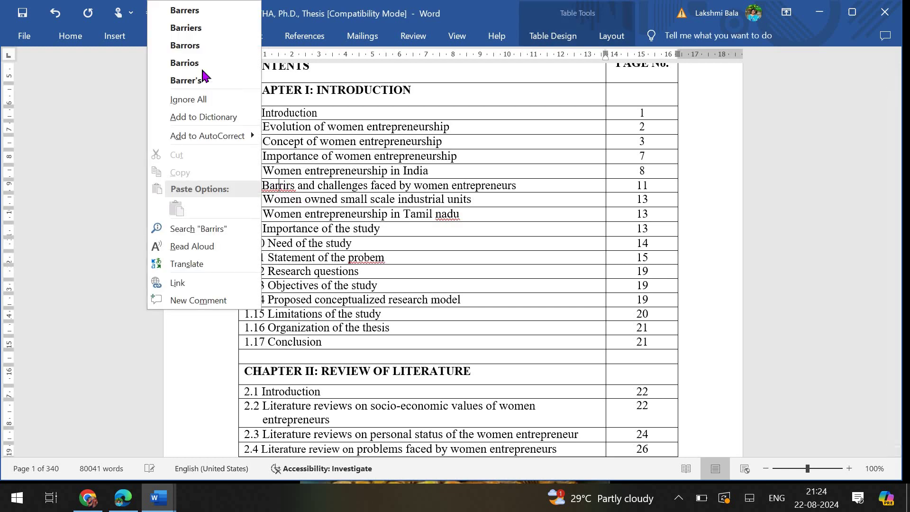
click(207, 37)
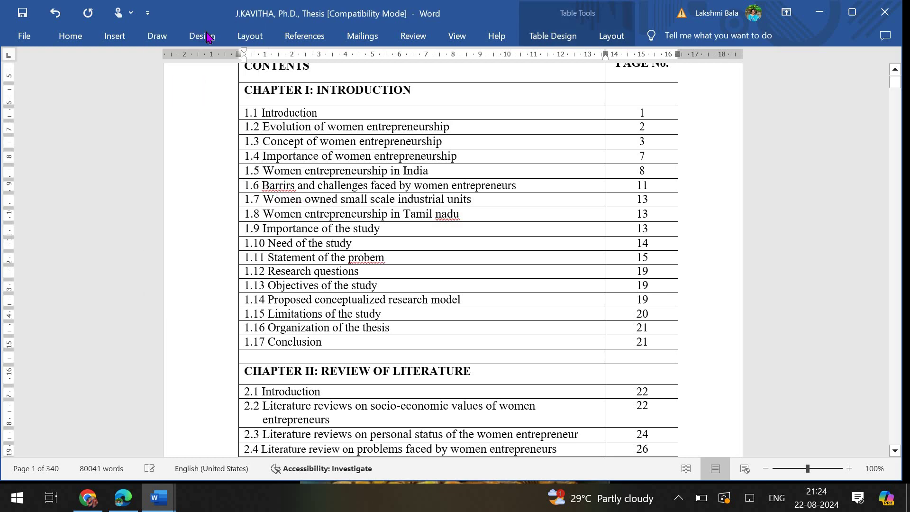
right_click(373, 258)
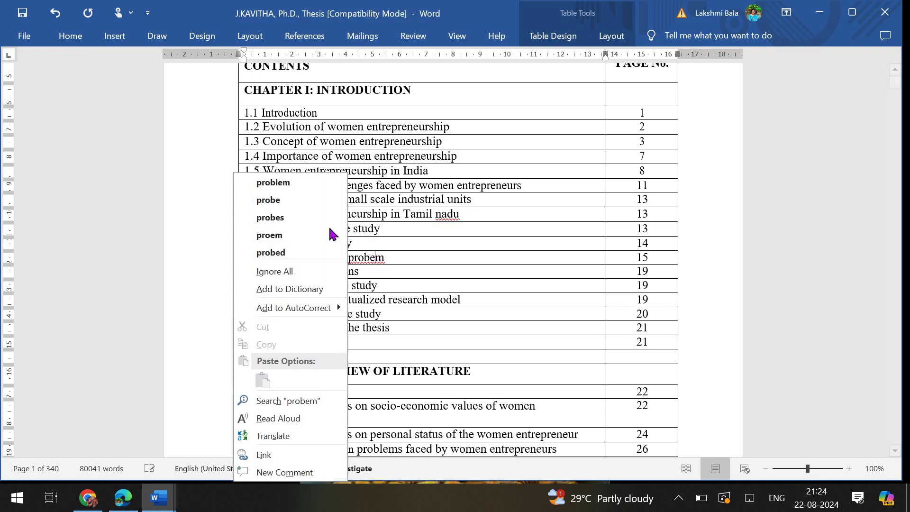
click(309, 183)
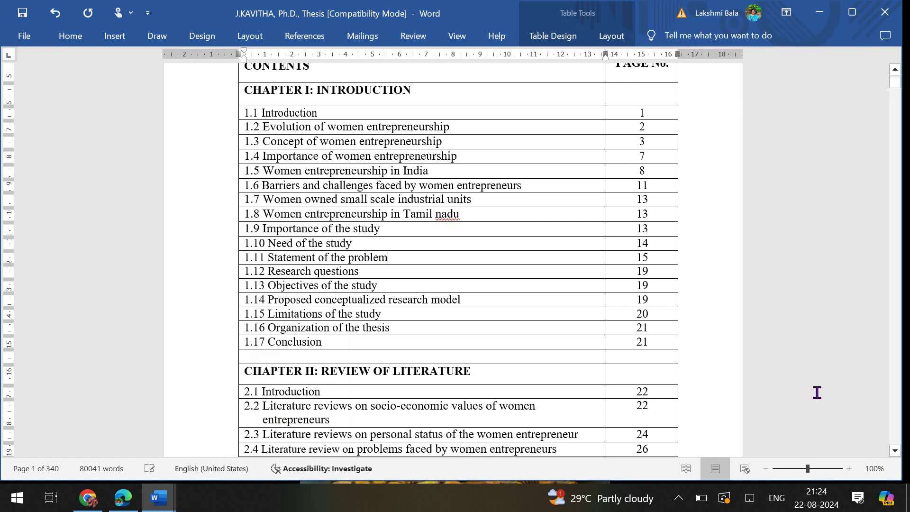
- Check the word count statistics of the whole thesis, and close the dialog
scroll(358, 298, up, 5)
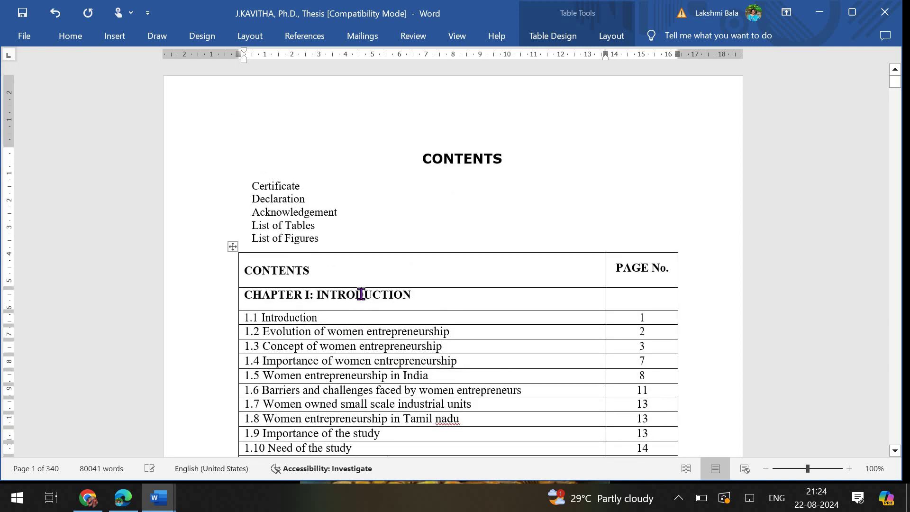
click(415, 39)
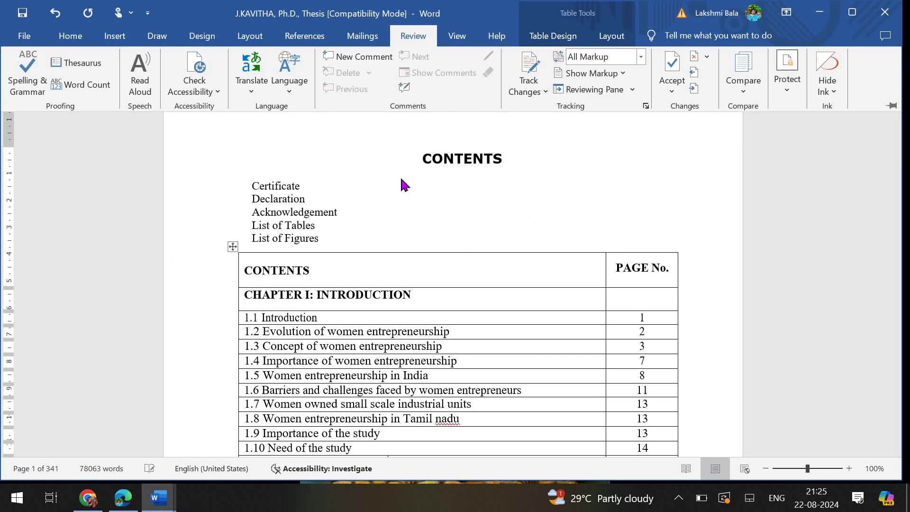
click(95, 84)
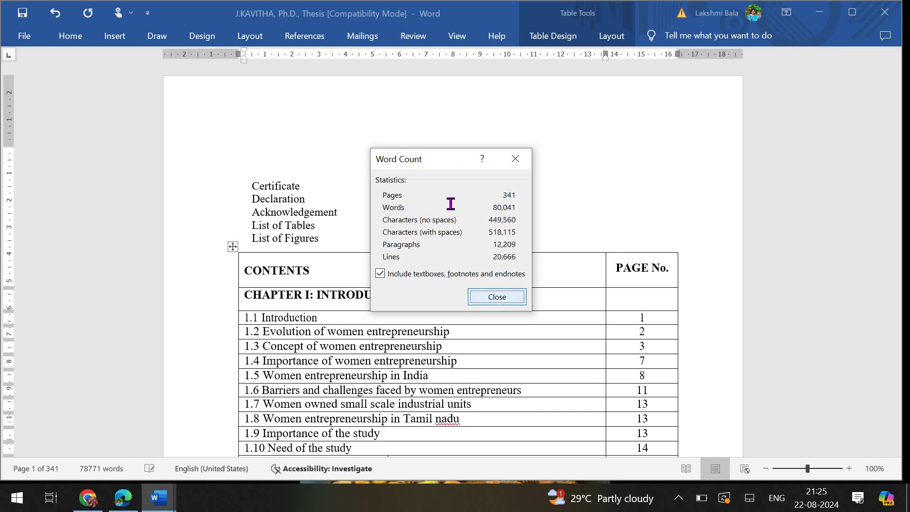
key(Escape)
- Have the contents table read aloud from the word "problem" in entry 1.11, and bring the review commands back into view
click(413, 35)
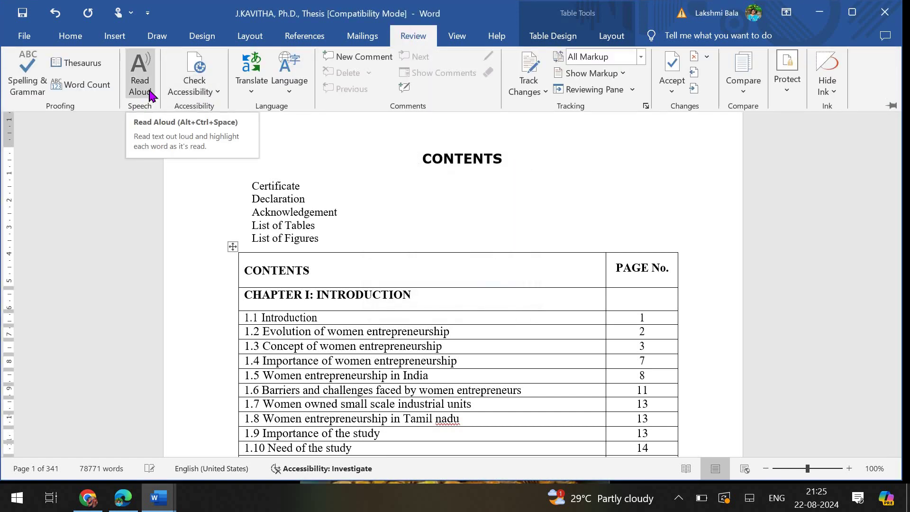
click(140, 81)
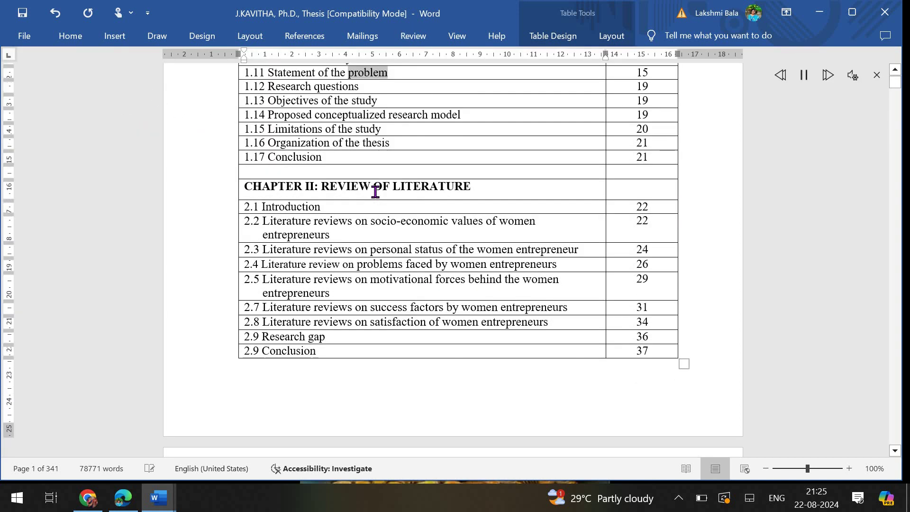
scroll(379, 189, up, 10)
scroll(411, 167, up, 10)
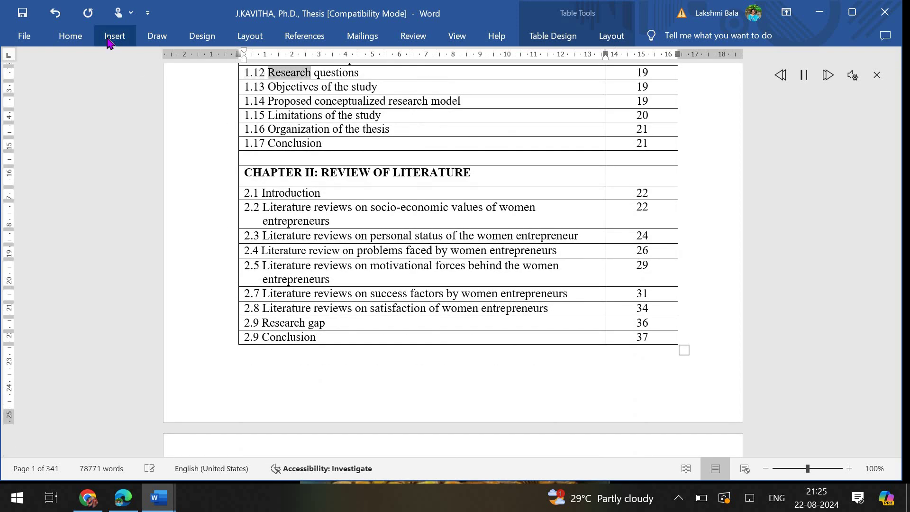
click(414, 36)
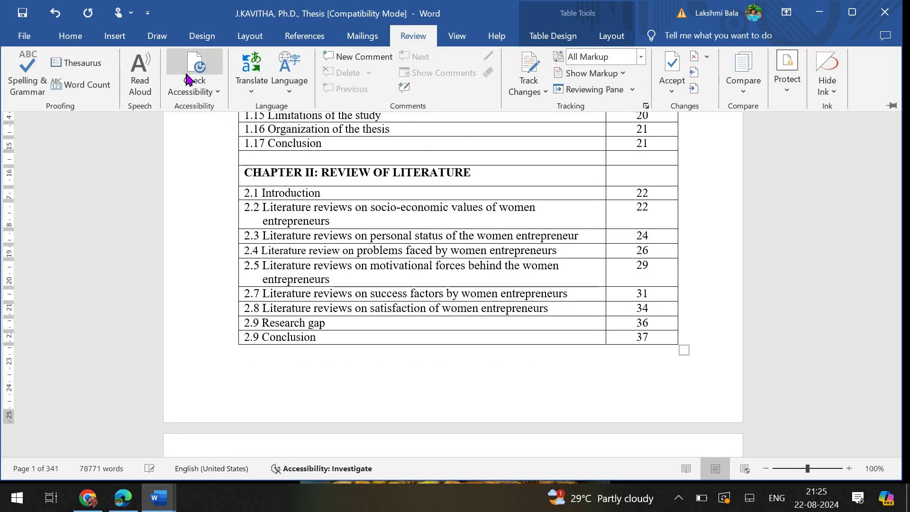
- Stop the current reading, and have the contents page read aloud from its "CONTENTS" heading as far as entry 1.2
click(140, 76)
scroll(378, 136, up, 6)
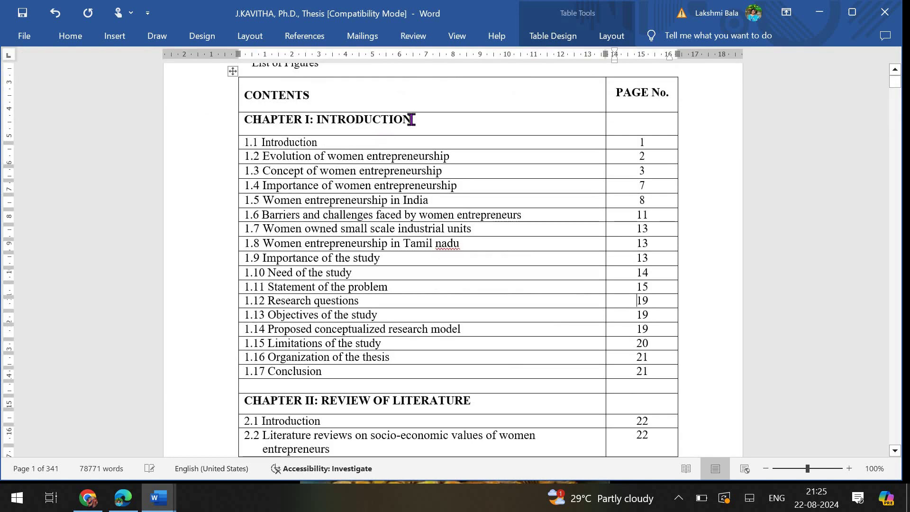
scroll(422, 140, up, 2)
click(424, 158)
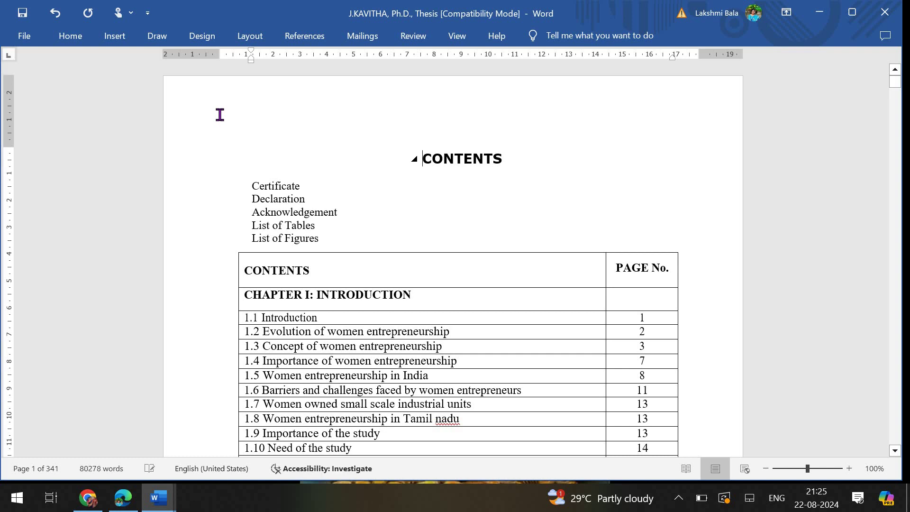
click(414, 41)
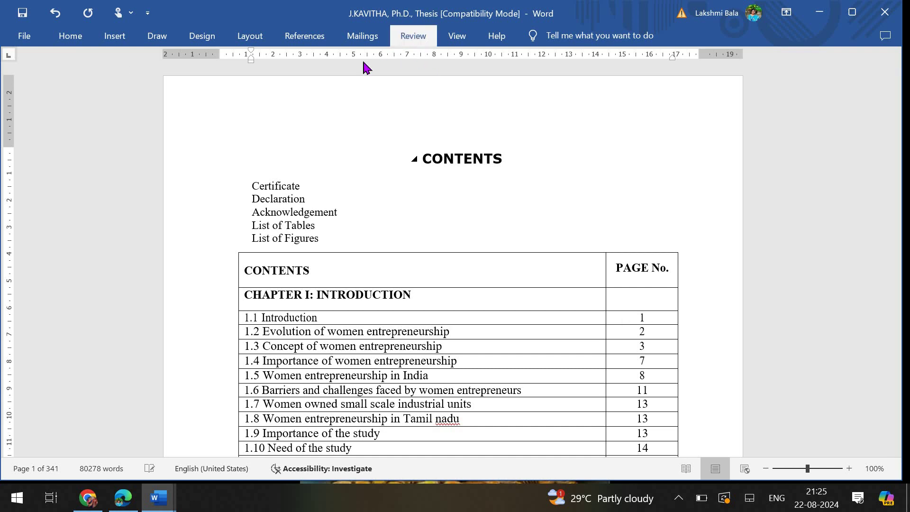
click(140, 85)
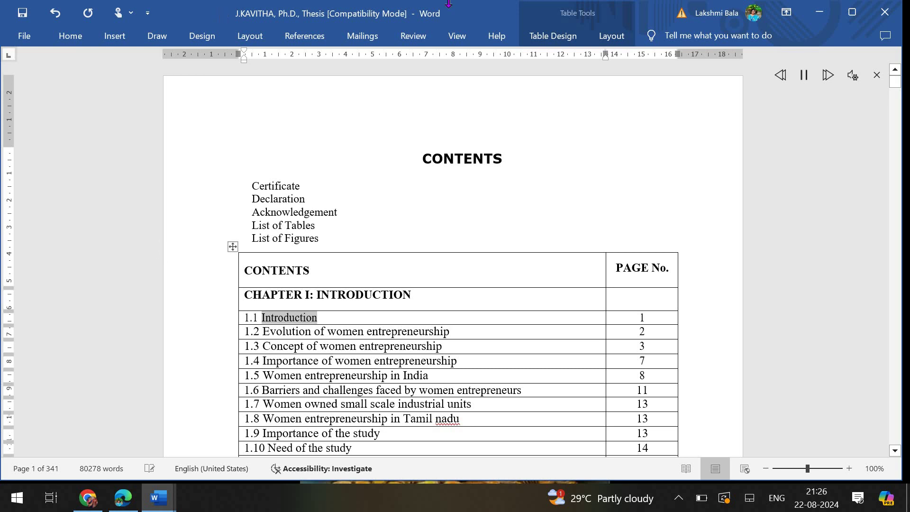
click(422, 38)
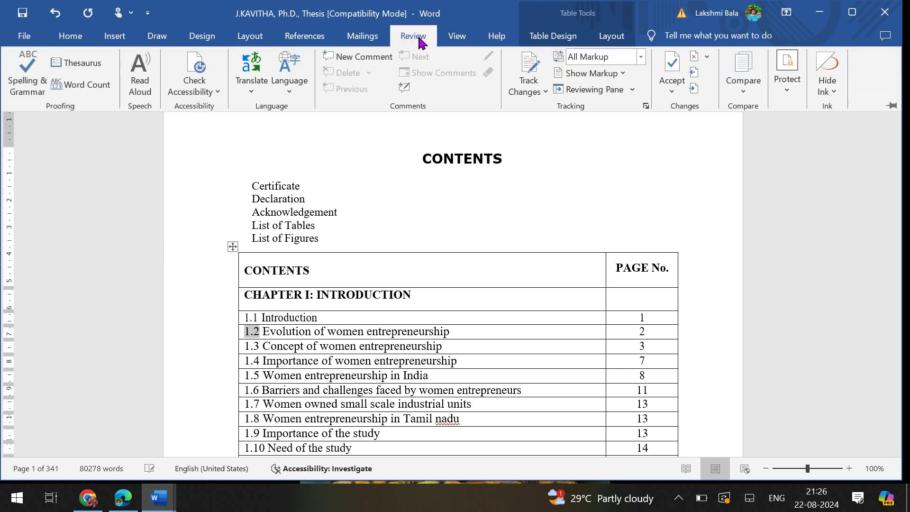
click(150, 93)
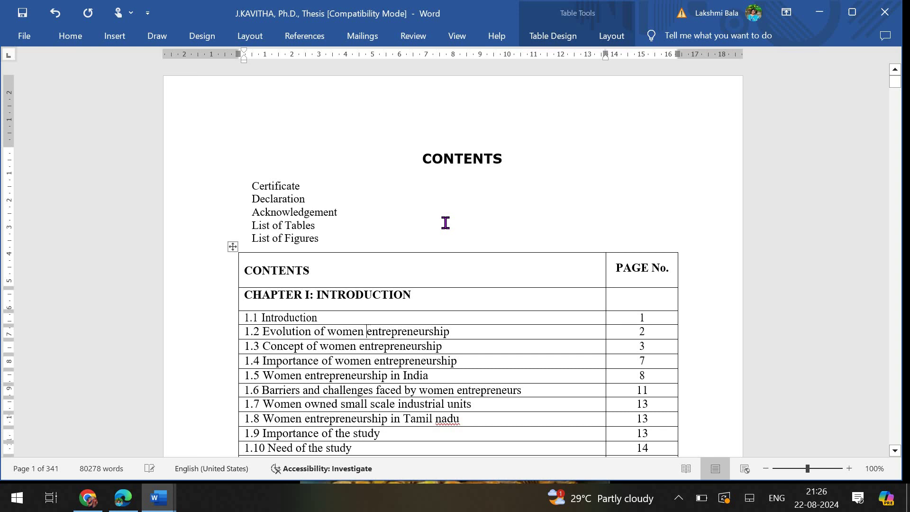
- Switch to the "ms word" notes document and go to its page about Conciseness
scroll(445, 222, down, 3)
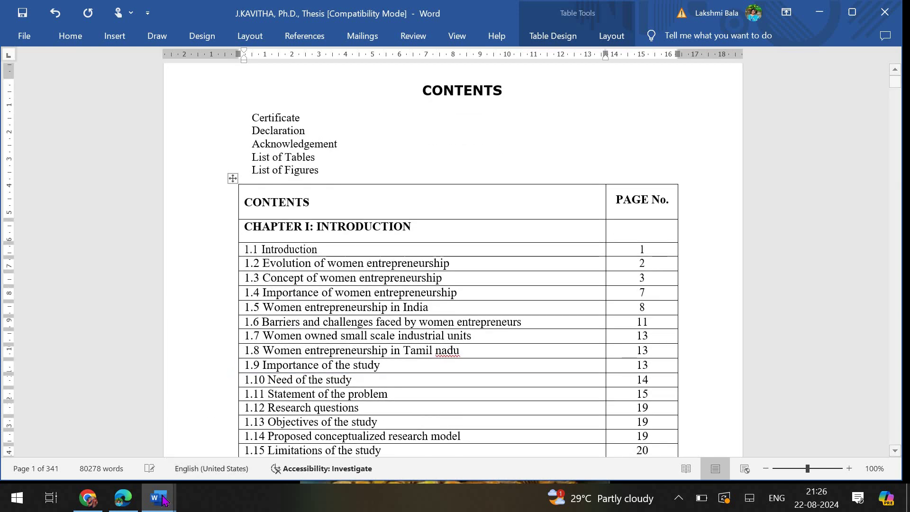
mouse_move(194, 484)
click(230, 450)
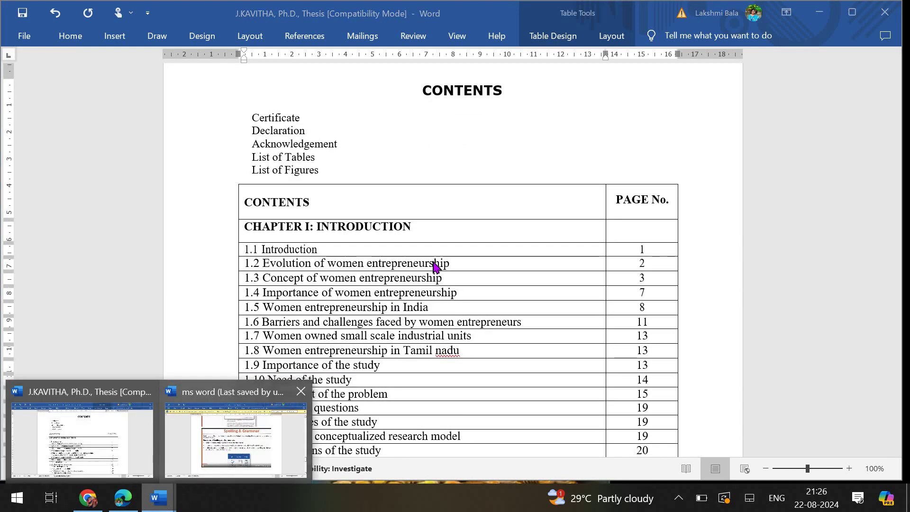
scroll(435, 279, down, 10)
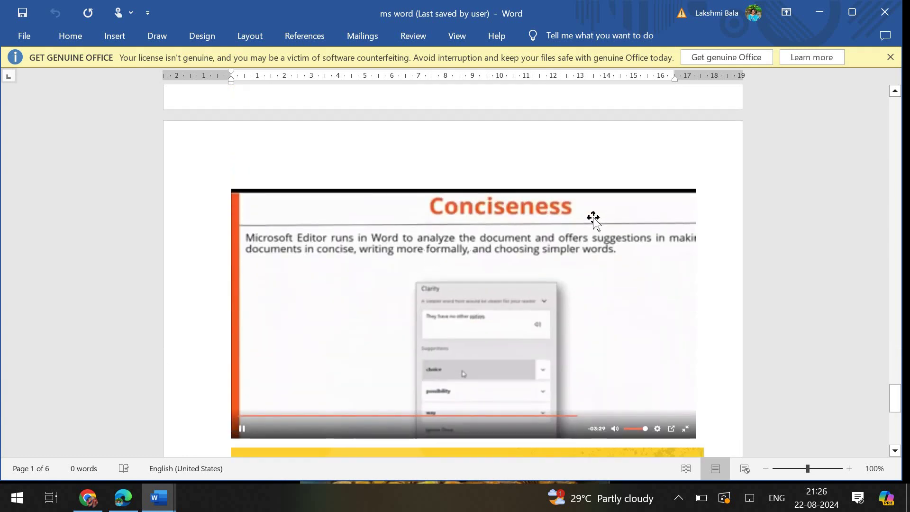